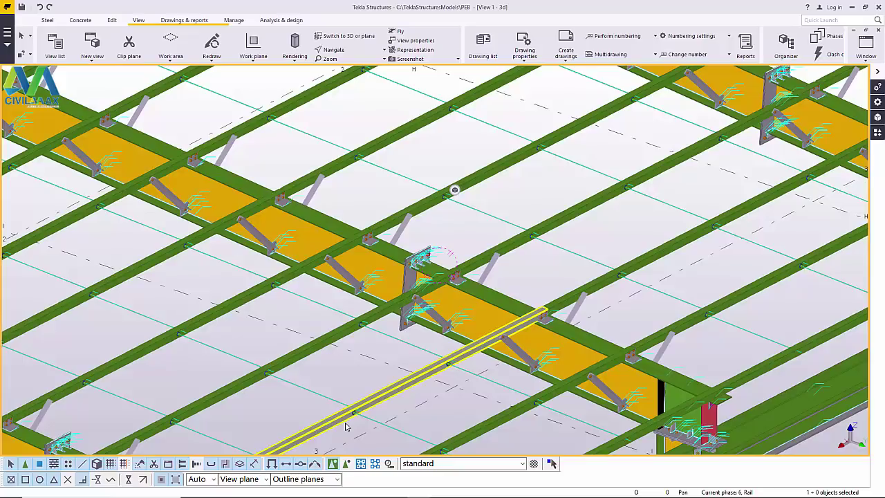
- Examine the roof rafters, purlins and bolted column bracket of the steel building up close from several angles
left_click_drag(346, 427, 443, 294)
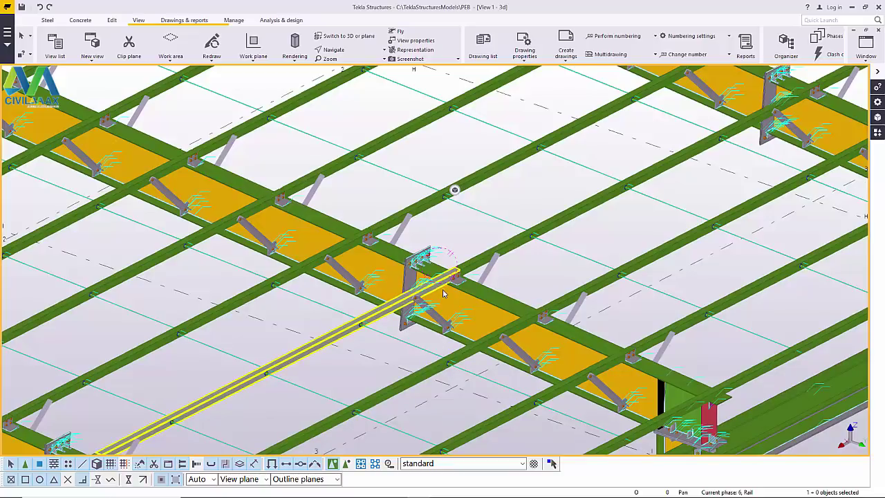
left_click_drag(443, 294, 455, 265)
scroll(455, 265, "up", 1)
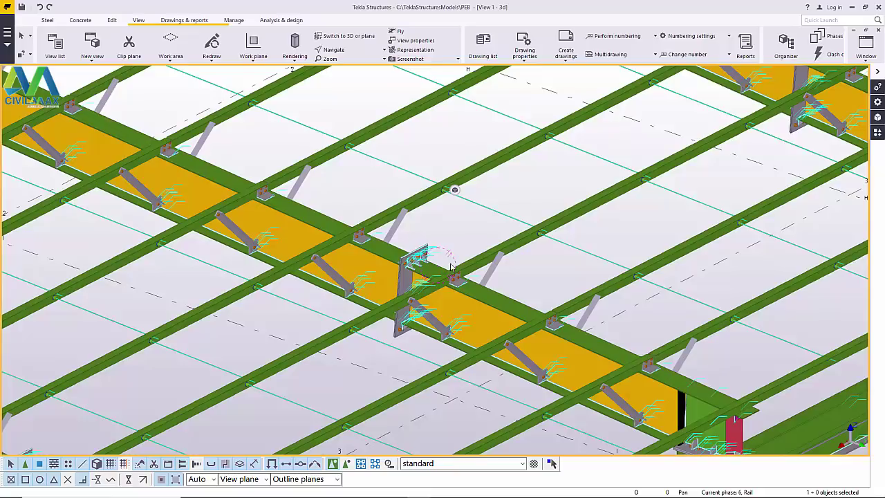
left_click(339, 51)
left_click(353, 63)
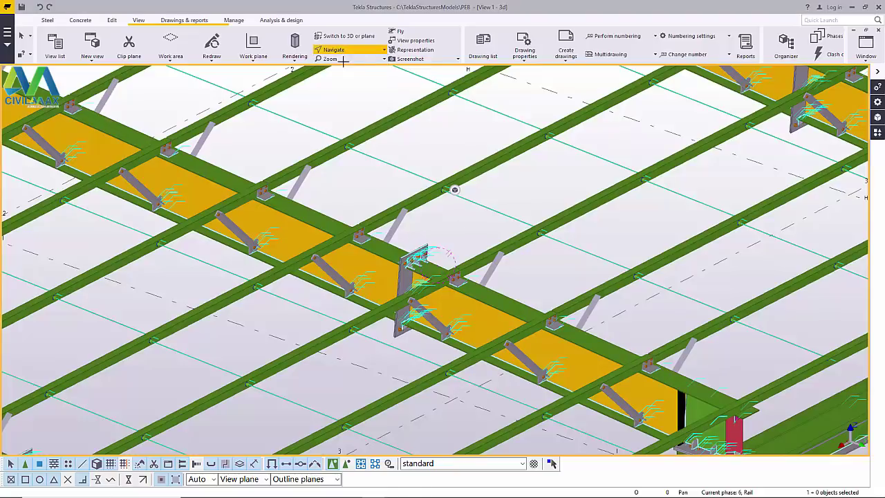
left_click_drag(481, 279, 276, 190)
scroll(557, 242, "up", 5)
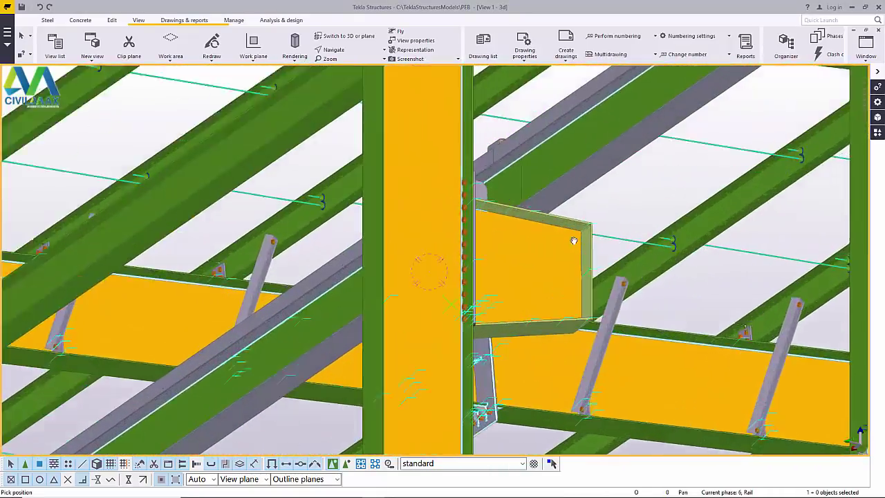
left_click(349, 54)
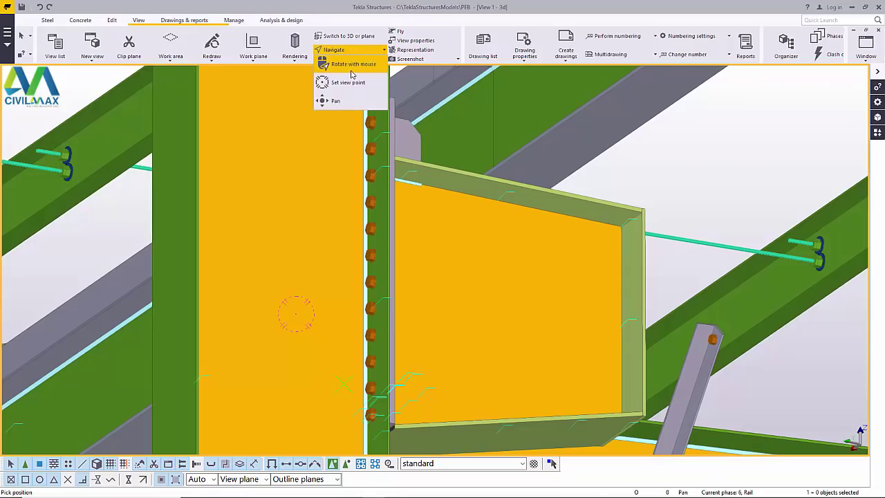
left_click(355, 74)
left_click(391, 188)
left_click_drag(391, 188, 627, 319)
- Look over the whole steel building in the 3D view and end the rotation command
scroll(627, 318, "down", 10)
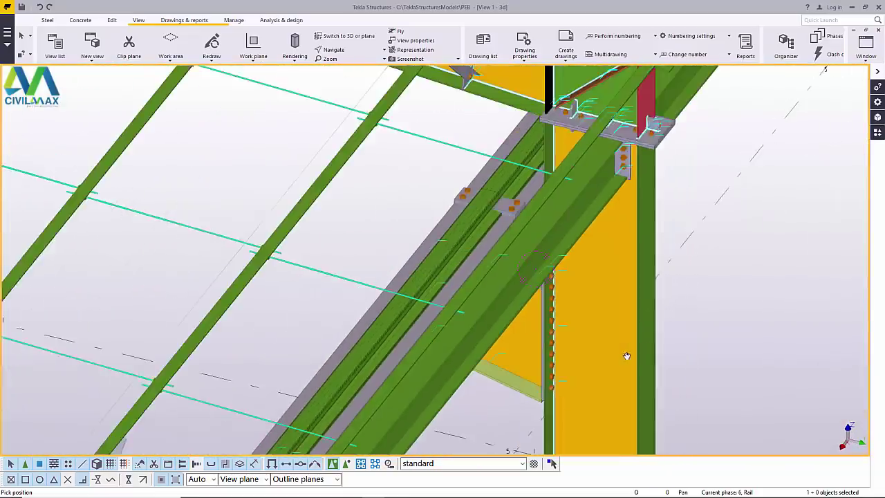
scroll(614, 326, "down", 5)
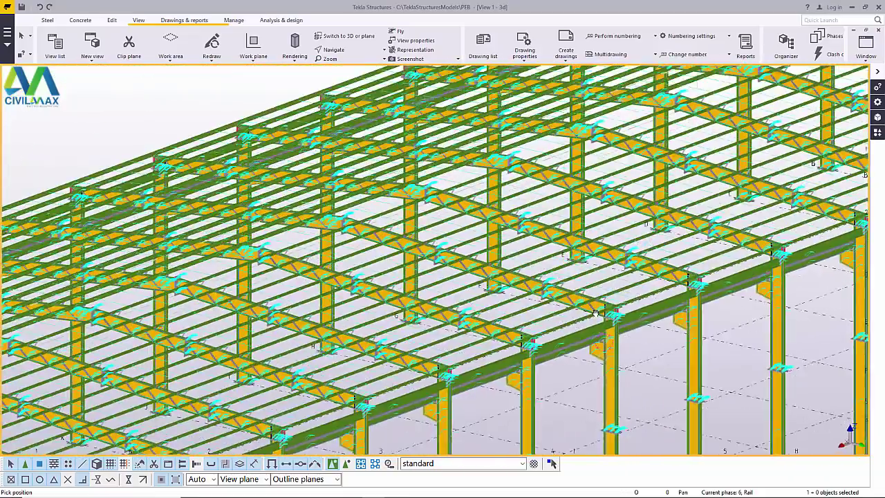
left_click_drag(614, 326, 535, 331)
scroll(535, 332, "down", 4)
right_click(406, 187)
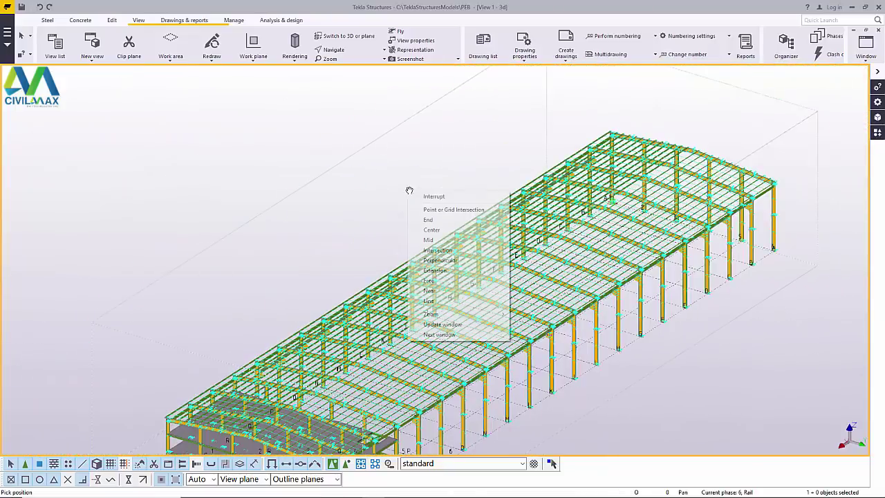
left_click(423, 197)
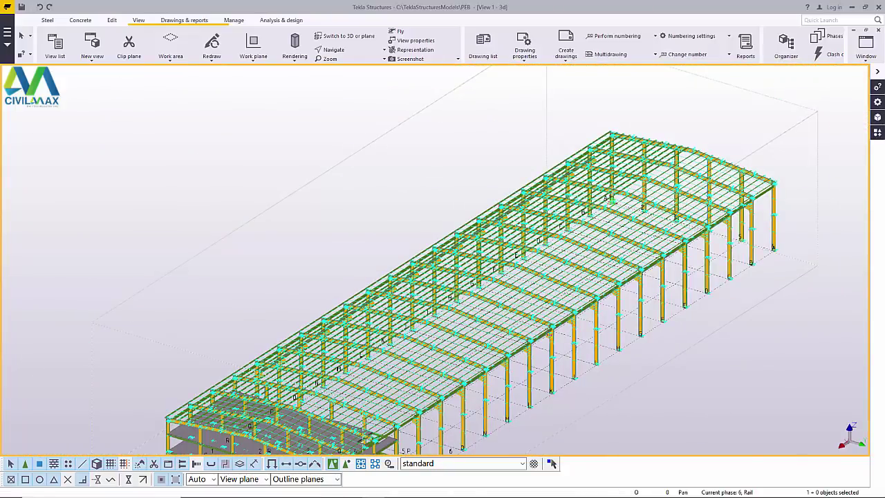
- Open the ErectionDrawing application from the EREC search results and place its dialog clear of the building's multi-storey end
left_click(878, 134)
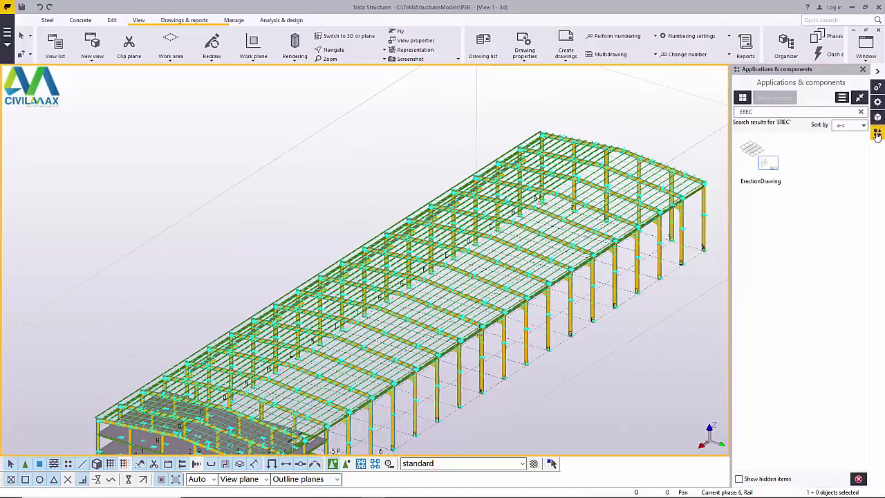
left_click(775, 111)
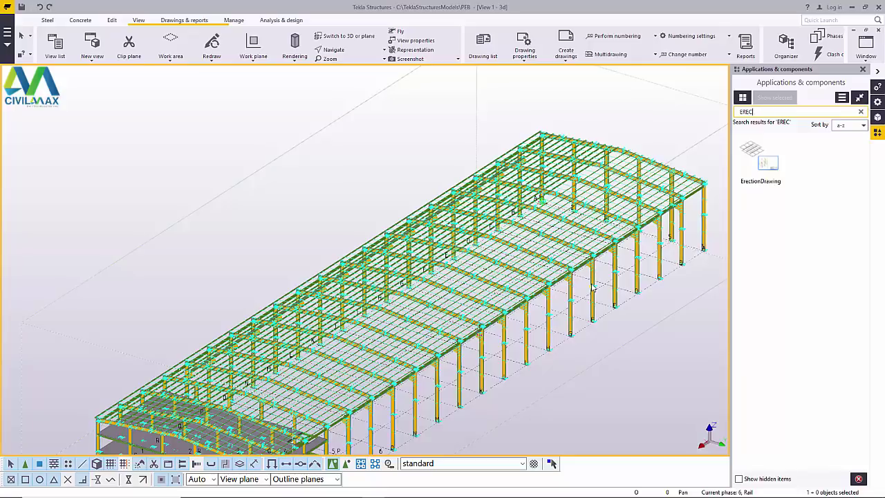
double_click(766, 174)
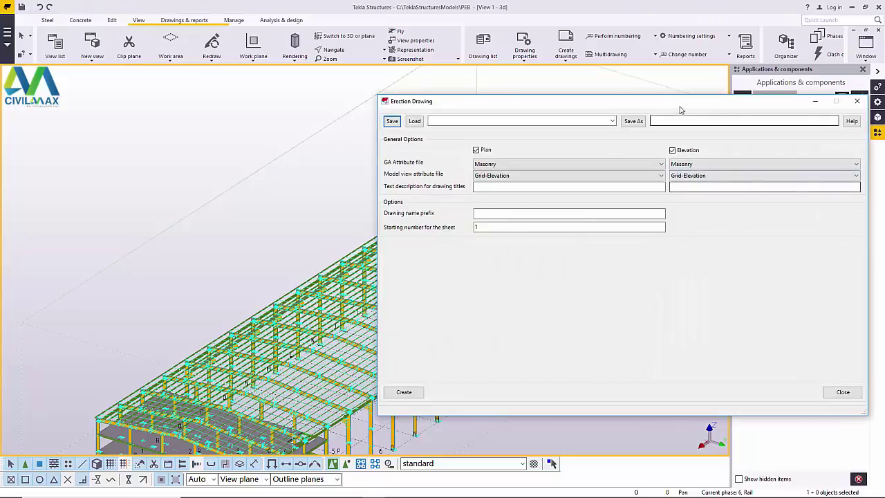
left_click_drag(679, 105, 533, 102)
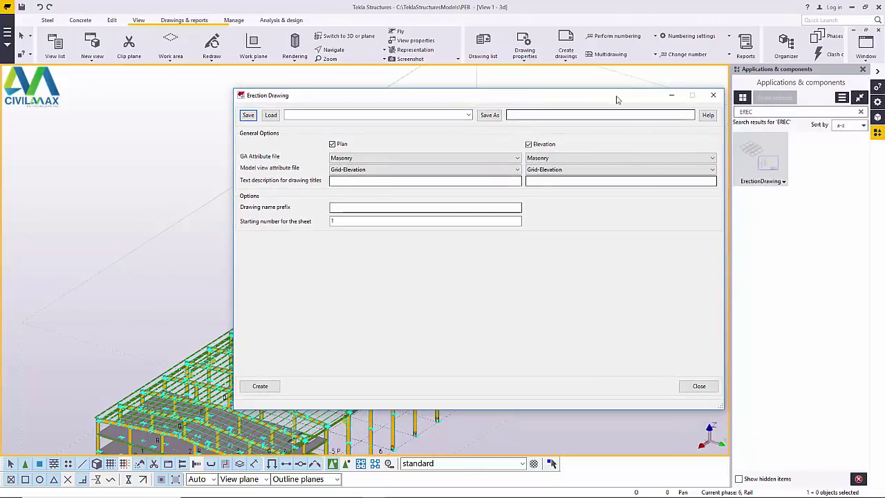
left_click_drag(616, 99, 582, 93)
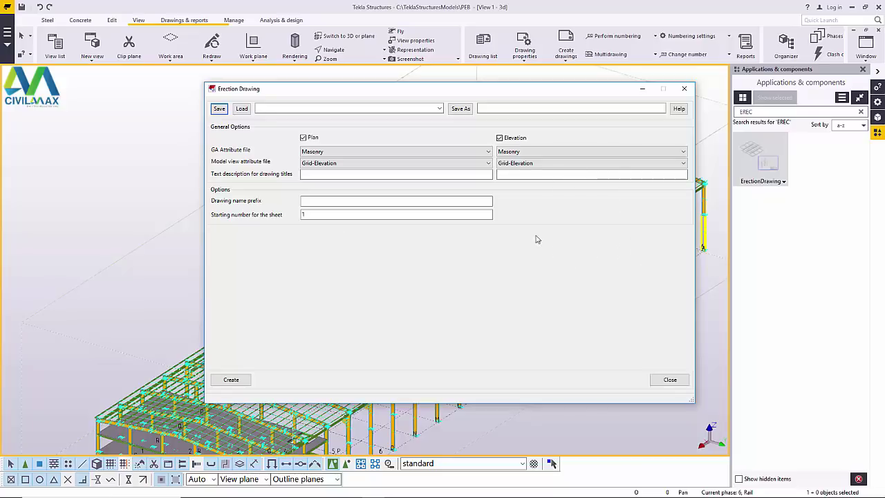
left_click_drag(430, 95, 532, 95)
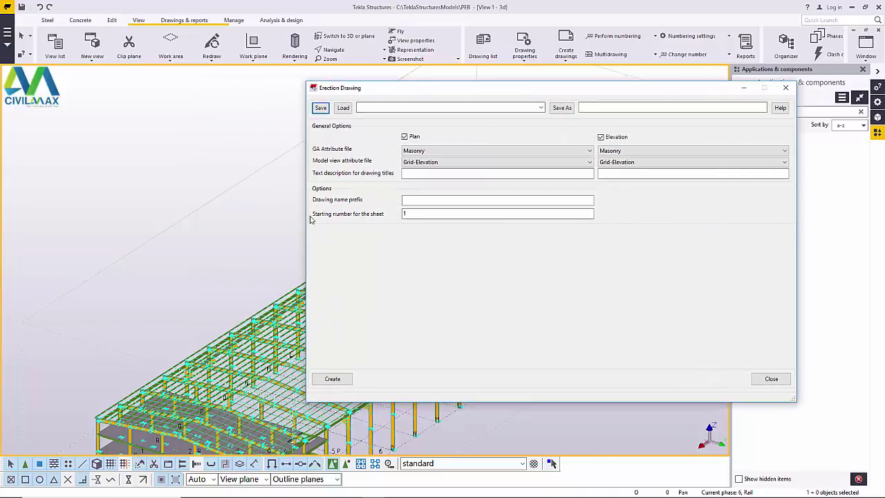
mouse_move(311, 219)
middle_mouse_down("ctrl")
mouse_move(203, 231)
mouse_move(221, 246)
mouse_move(233, 399)
middle_mouse_up("ctrl")
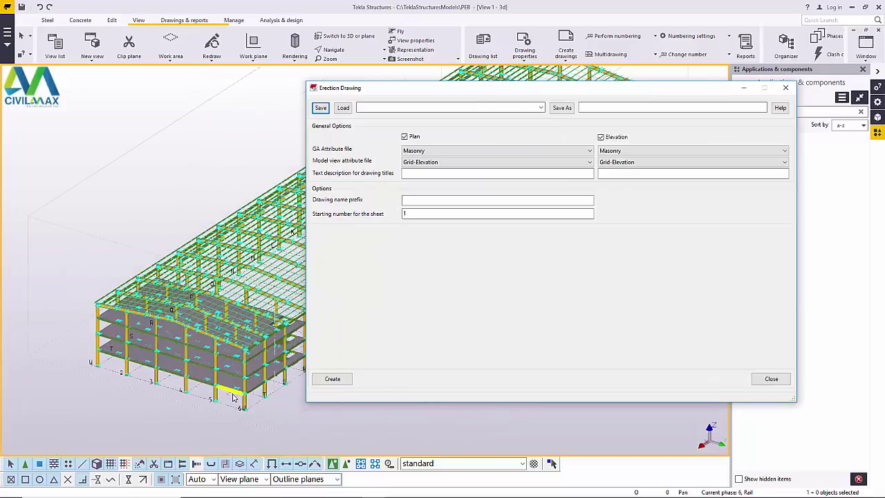
scroll(233, 399, "up", 2)
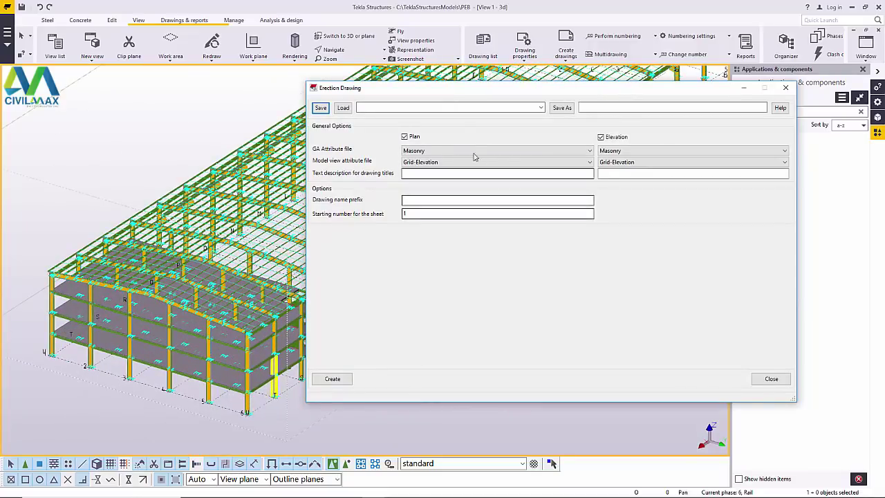
left_click_drag(443, 94, 505, 98)
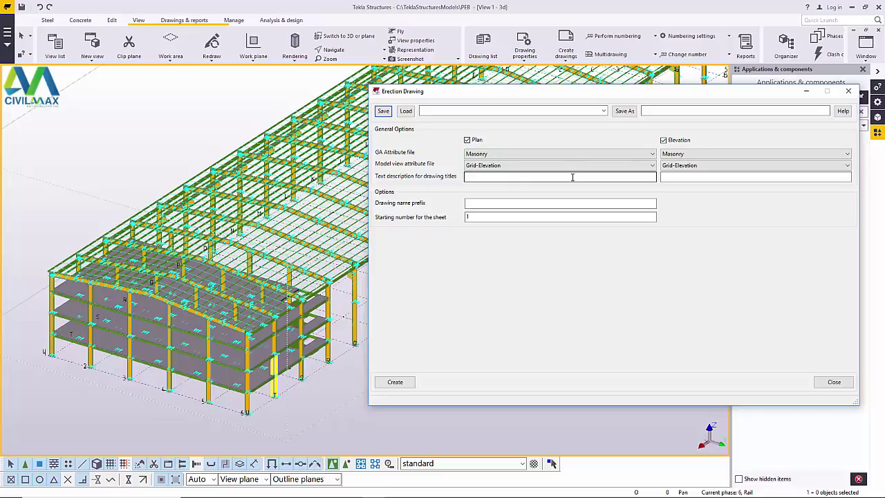
- Set the plan drawings' GA attribute file to STYLE4-FOUNDATION-PLAN and review the available model view attribute files
left_click(650, 158)
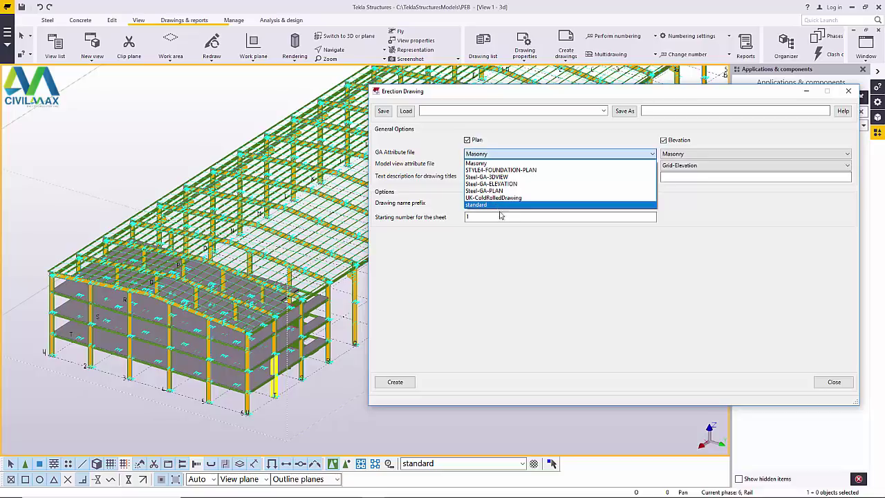
left_click(536, 256)
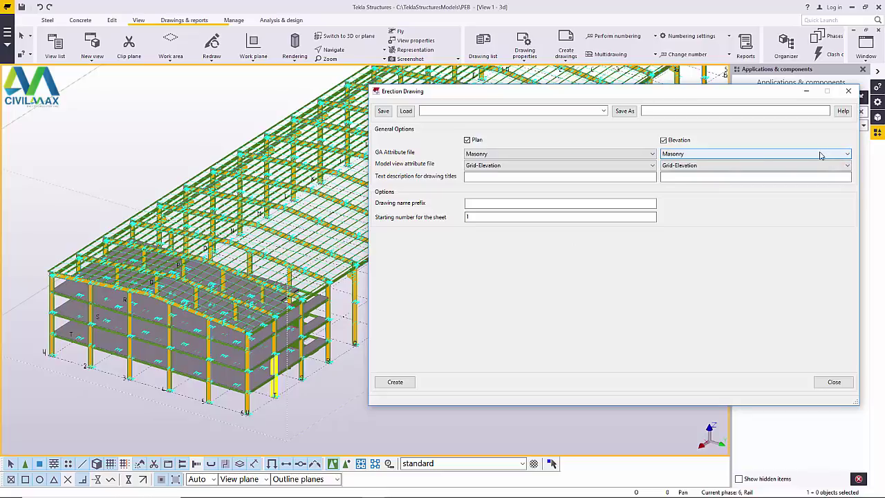
left_click(652, 154)
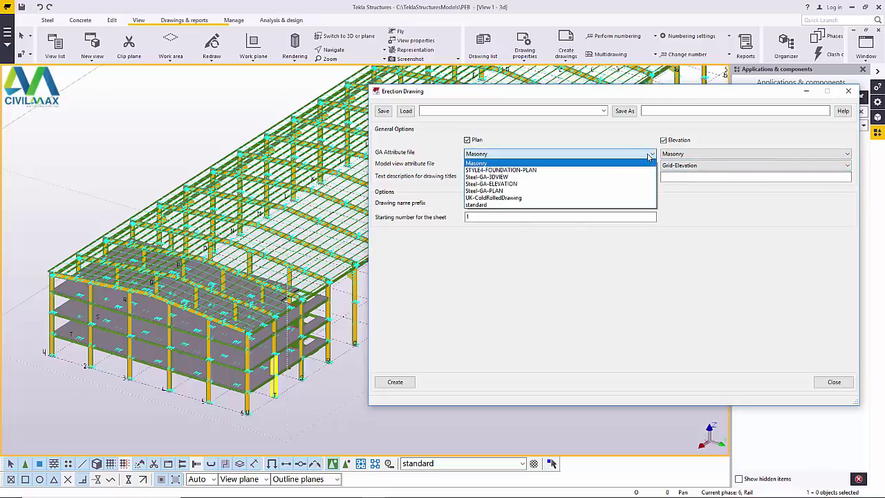
left_click(539, 171)
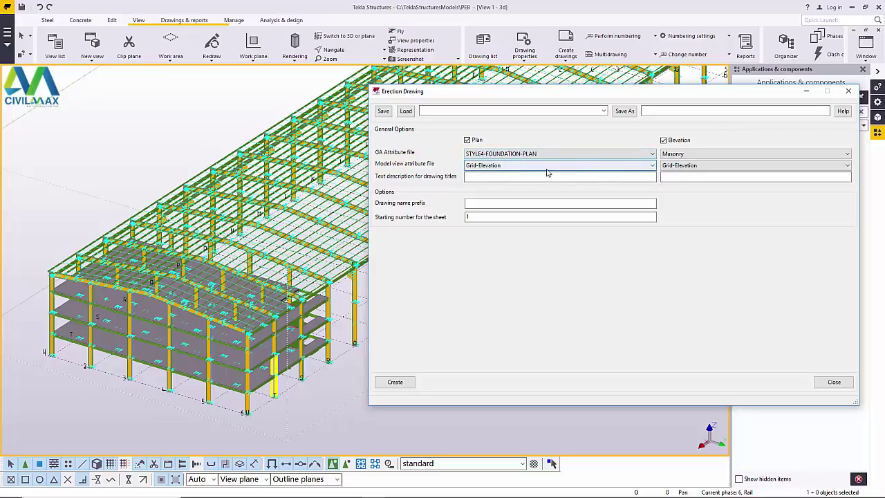
left_click(650, 168)
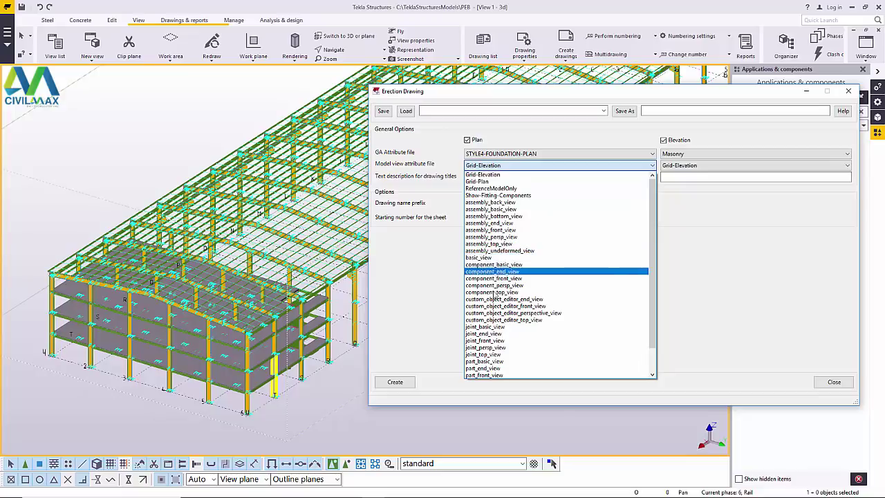
scroll(498, 361, "down", 2)
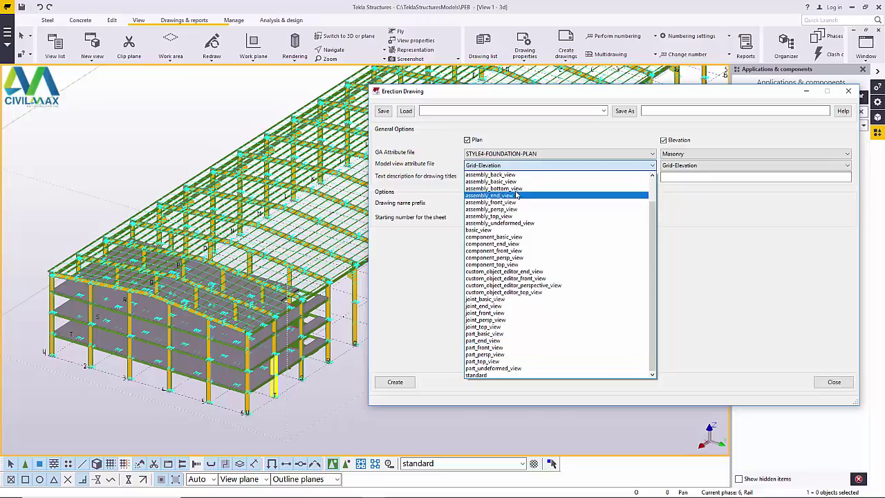
left_click(503, 167)
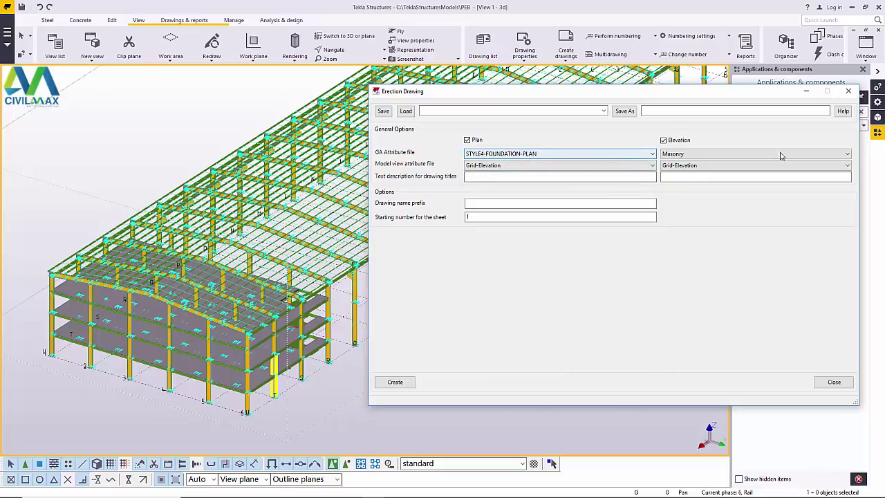
- Set the elevation drawings' GA attribute file to Steel-GA-ELEVATION and their model view attribute file to Grid-Elevation
left_click(844, 155)
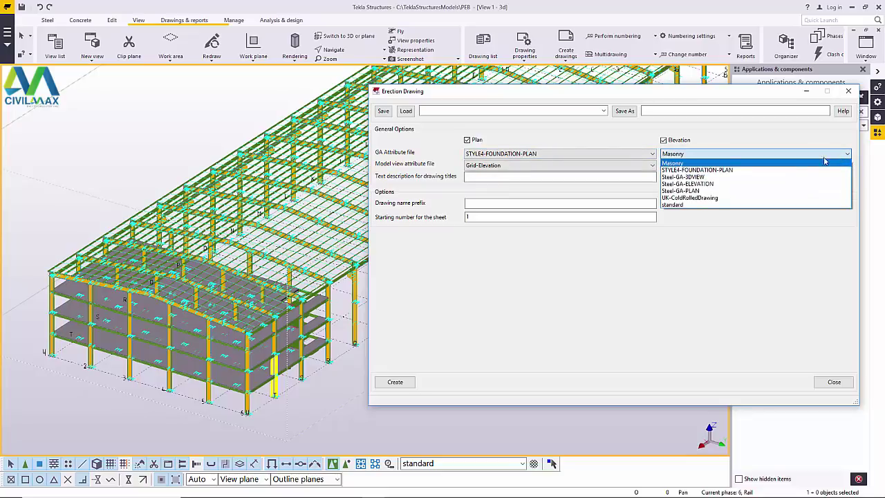
left_click(709, 184)
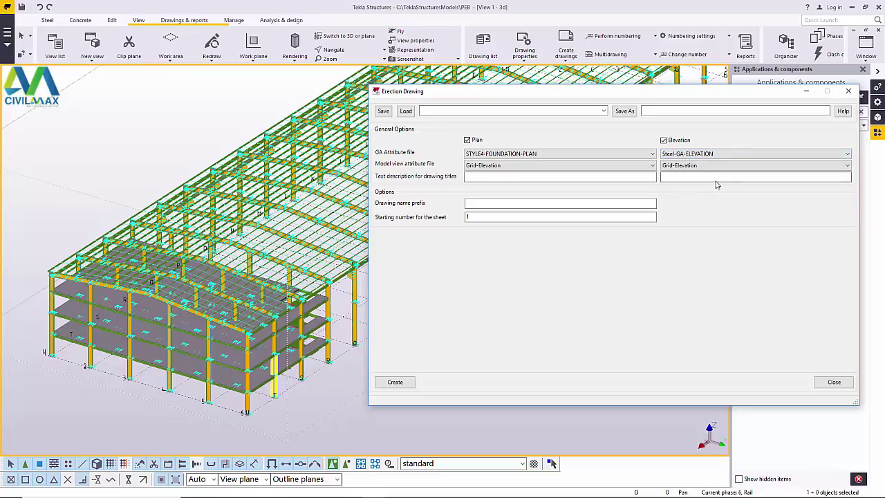
left_click(828, 168)
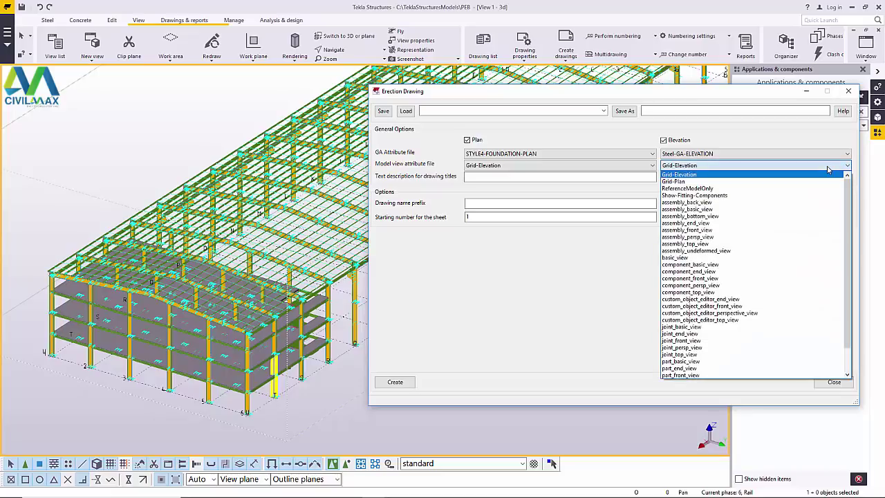
left_click(743, 176)
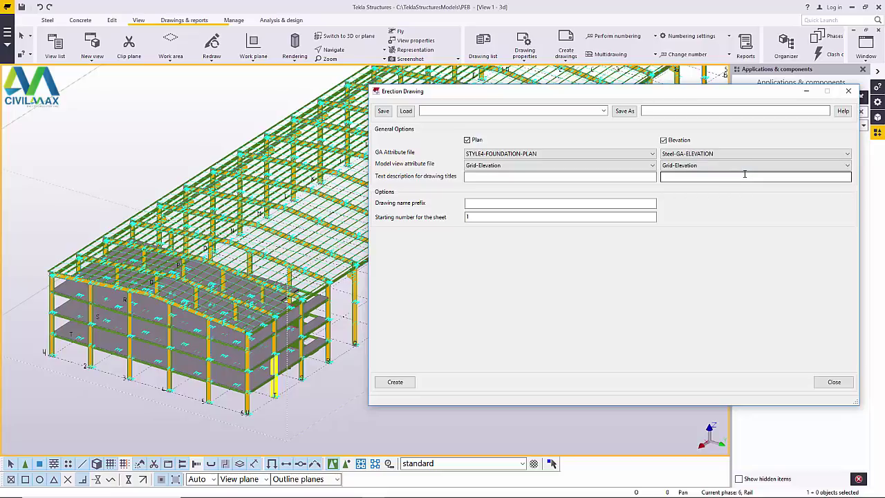
- Create the plan and elevation drawings with name prefix B from the grid picked at label U beside the corner column, and close the dialog
left_click(481, 205)
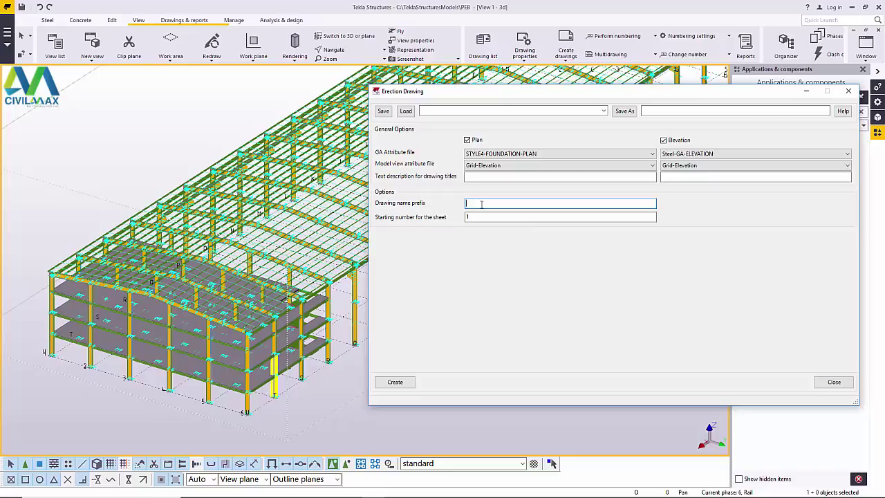
type("B")
left_click(395, 383)
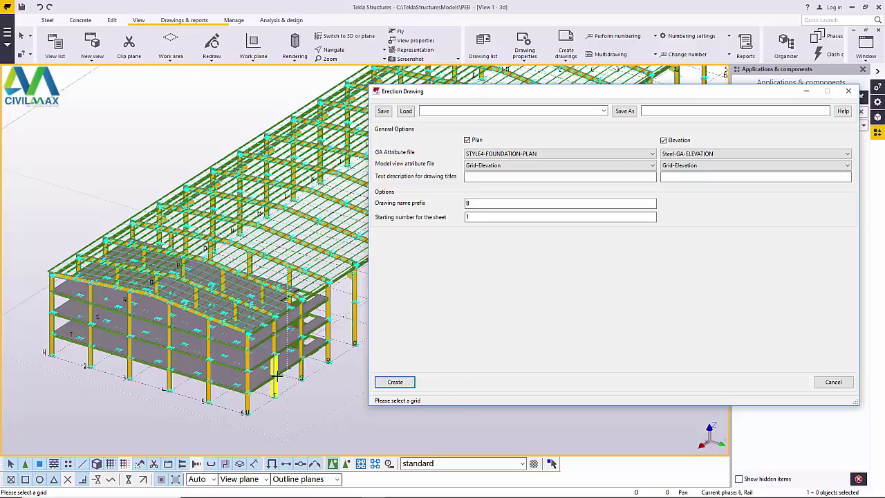
scroll(252, 410, "up", 5)
scroll(259, 410, "up", 6)
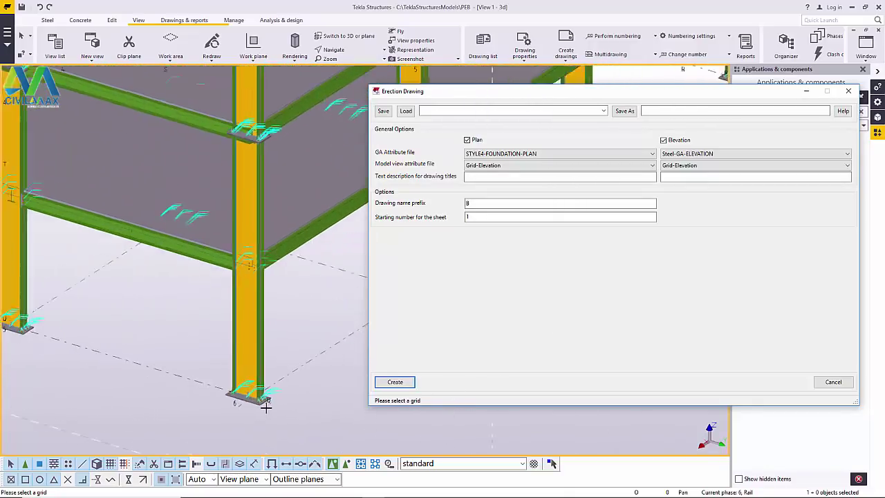
scroll(269, 408, "down", 1)
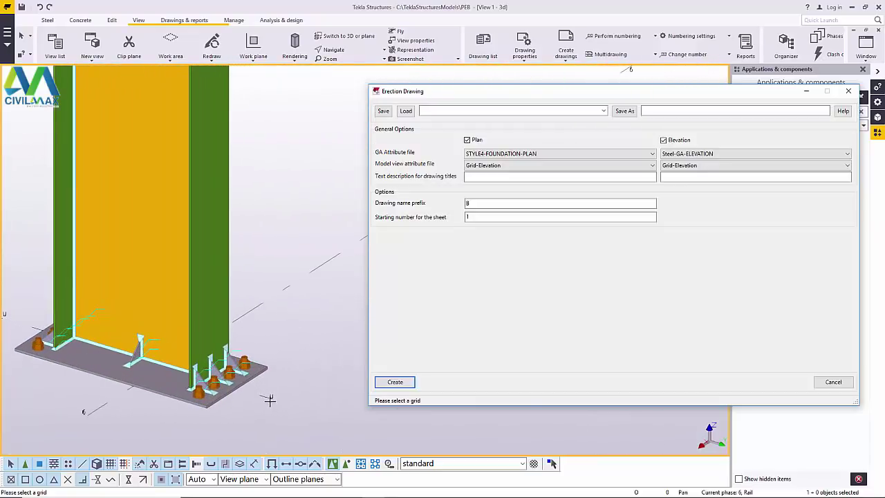
left_click(271, 401)
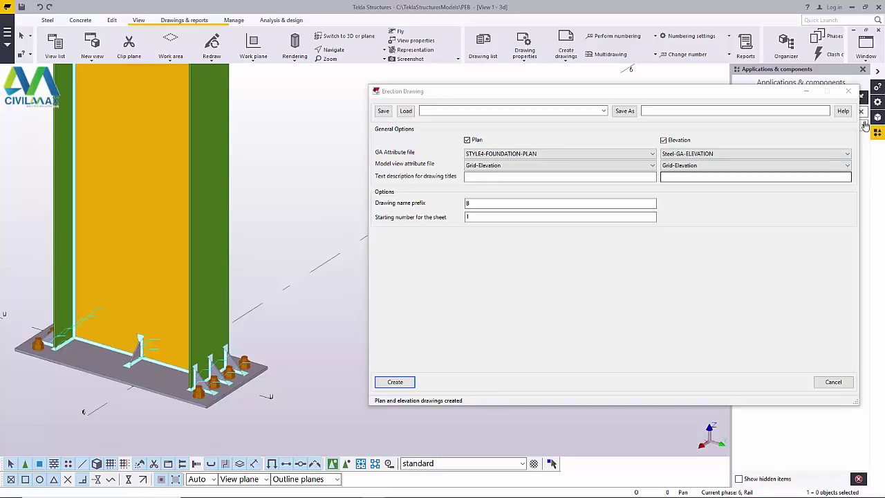
left_click(852, 94)
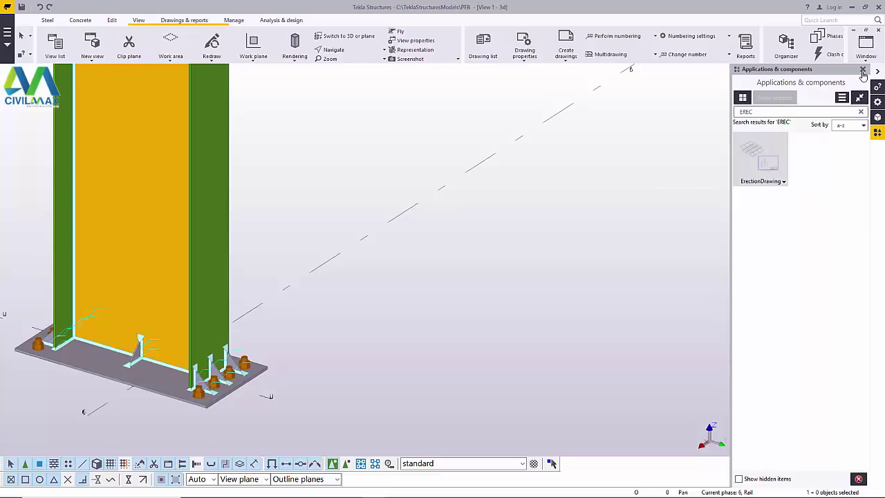
- Close the Applications & components catalog
left_click(862, 72)
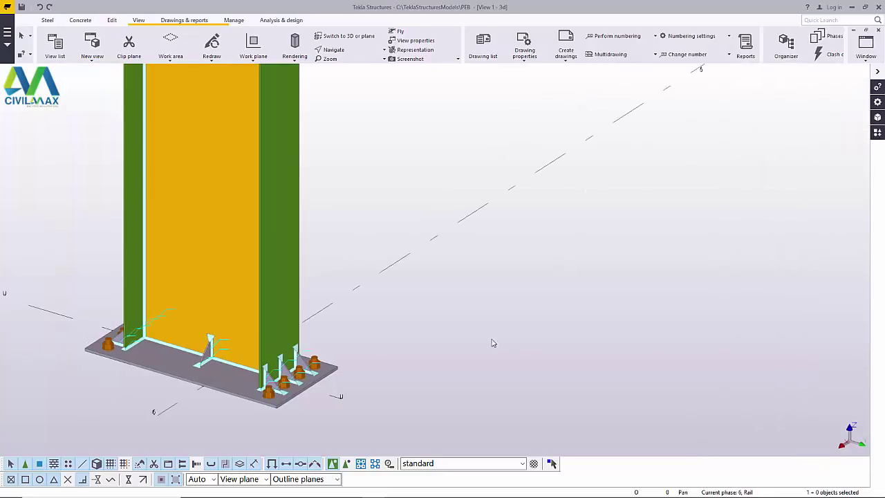
scroll(492, 341, "down", 5)
scroll(446, 352, "down", 8)
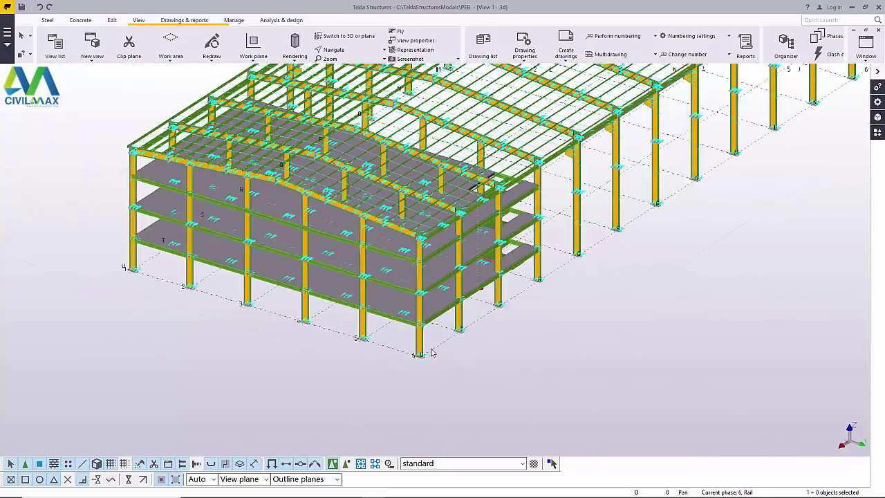
- Show the drawing list at full size and open the +0 plan drawing B1 from it
left_click(189, 21)
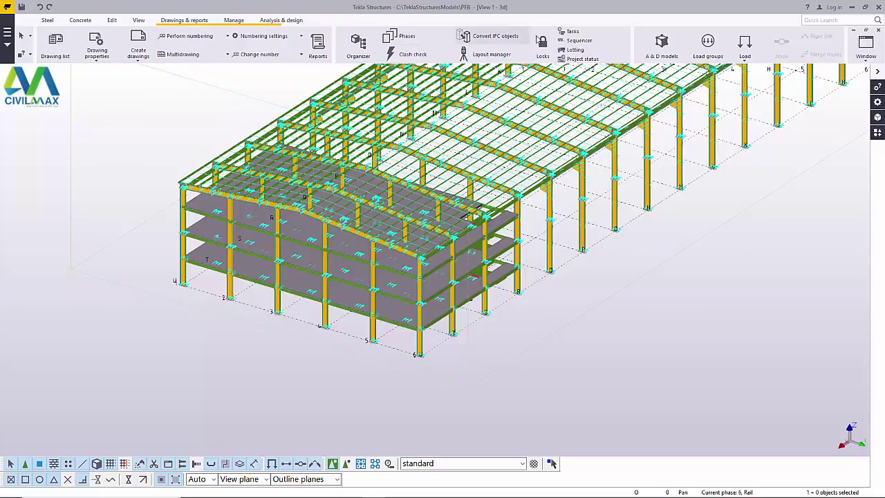
left_click(62, 56)
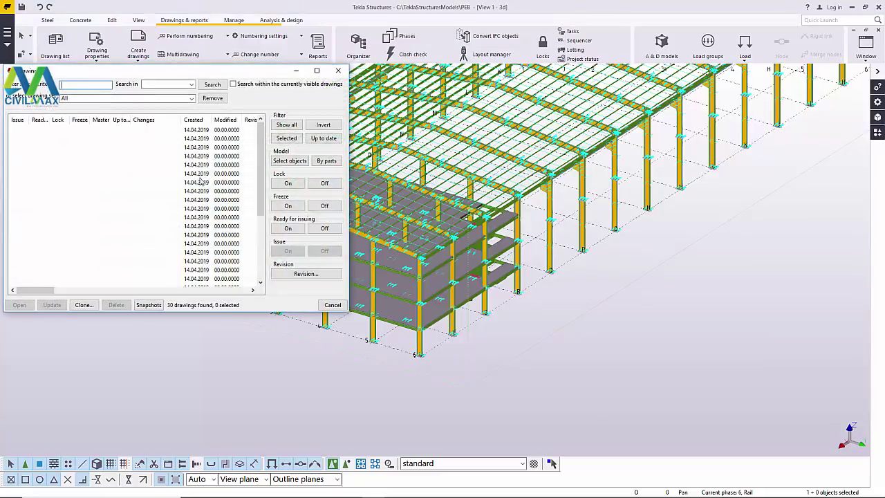
left_click(317, 70)
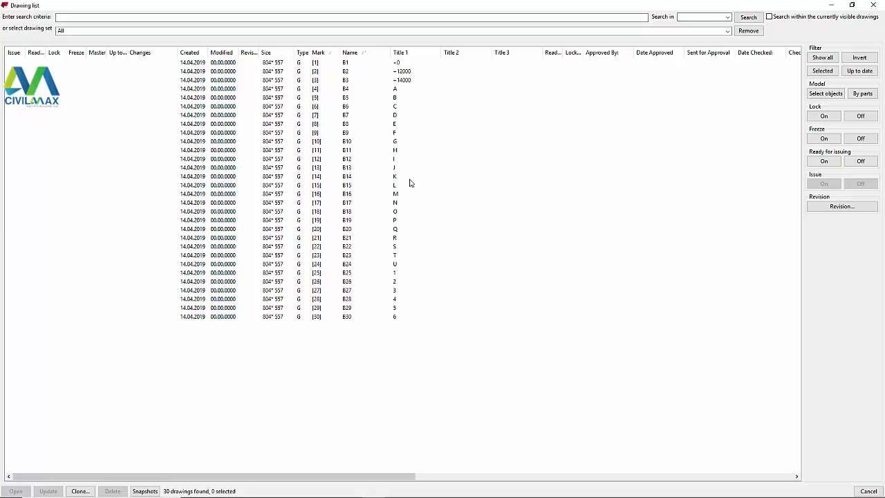
double_click(398, 64)
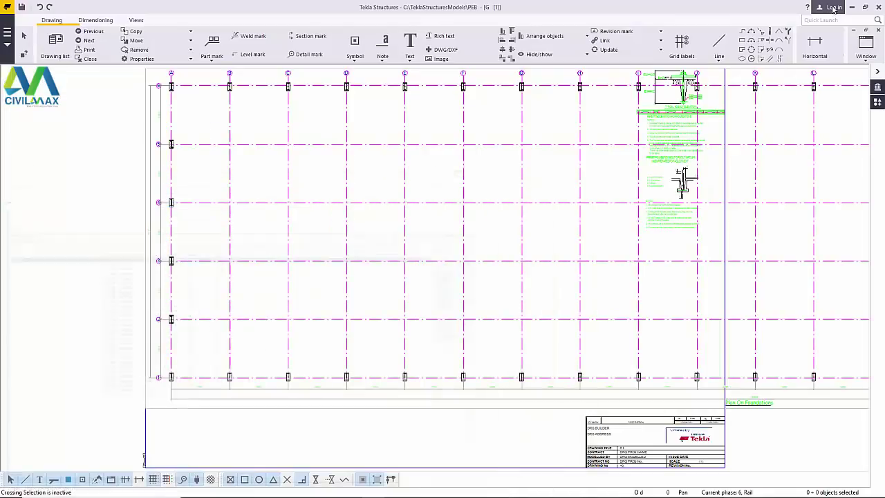
- Examine the overall layout of the +0 foundation plan and the contents of its title block
scroll(233, 340, "down", 4)
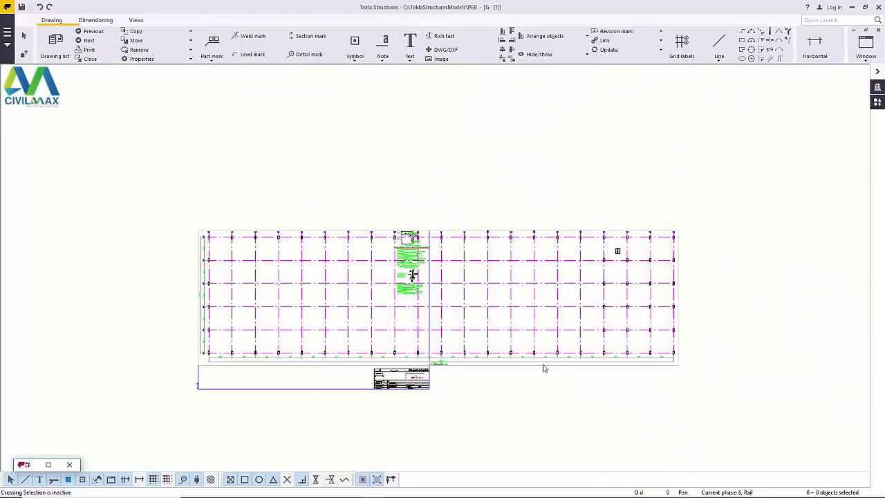
scroll(703, 339, "up", 5)
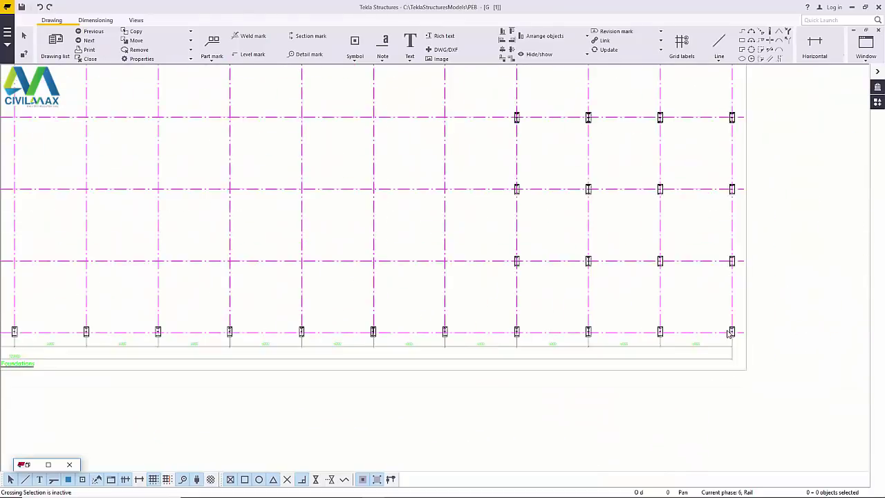
scroll(124, 148, "down", 3)
scroll(306, 406, "up", 3)
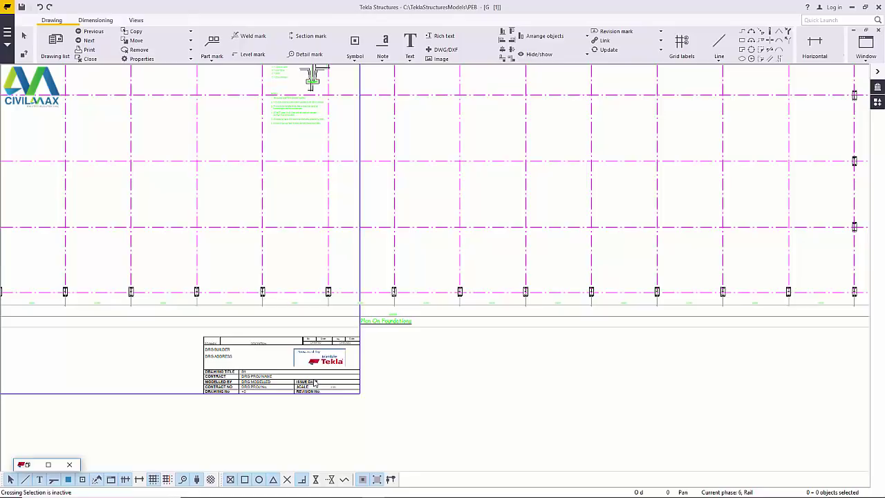
scroll(228, 346, "up", 3)
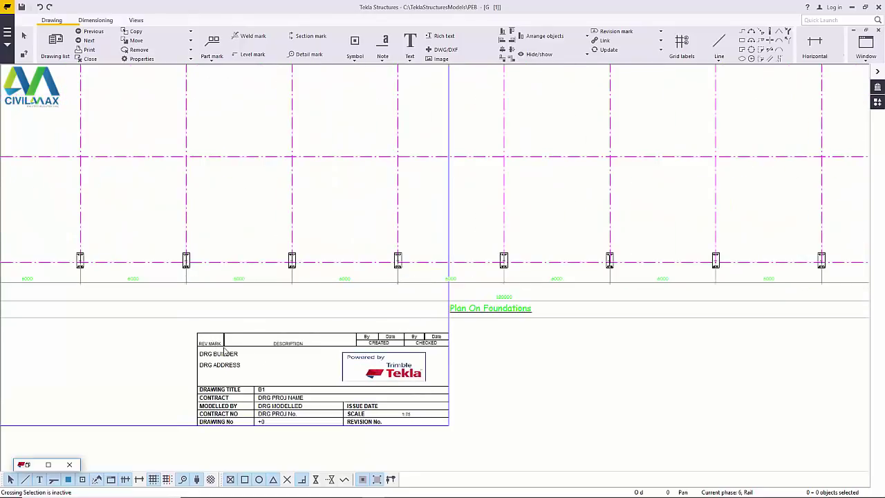
scroll(332, 429, "down", 4)
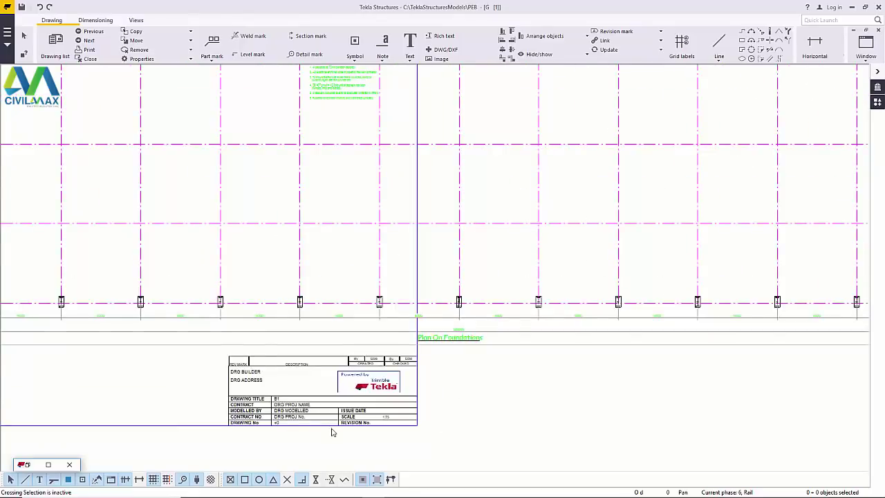
scroll(354, 432, "down", 2)
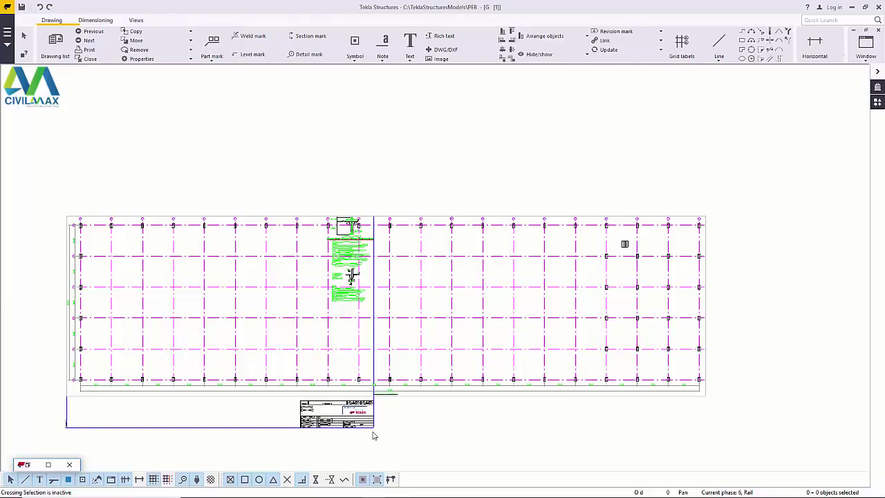
- Examine the column base plates, anchor bolts and bay dimensions at the multi-storey end of the foundation plan
scroll(707, 352, "up", 5)
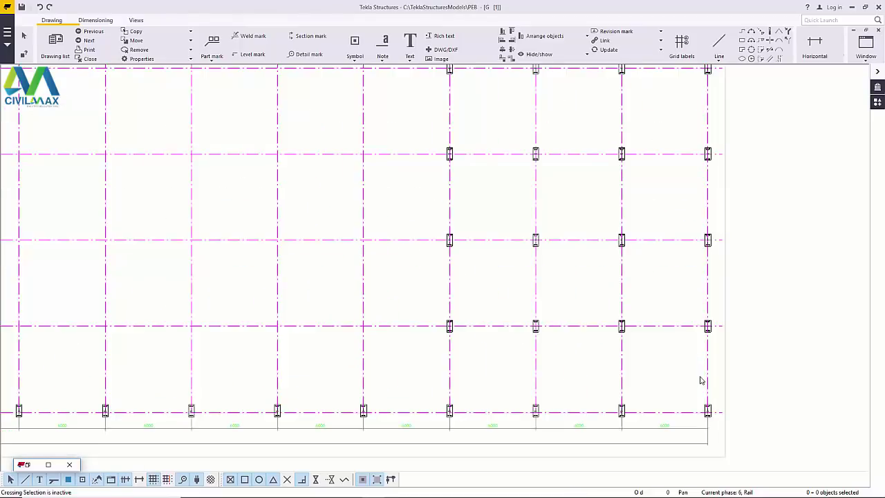
scroll(573, 304, "up", 8)
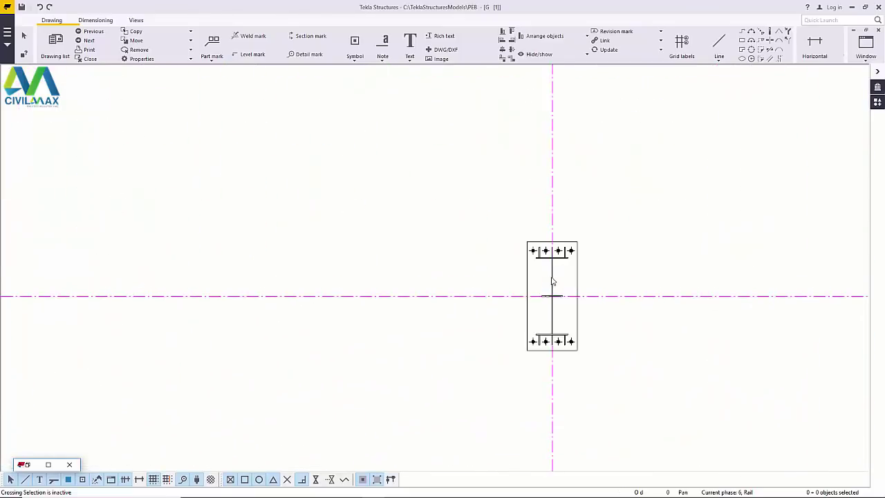
scroll(557, 271, "up", 2)
scroll(561, 284, "down", 5)
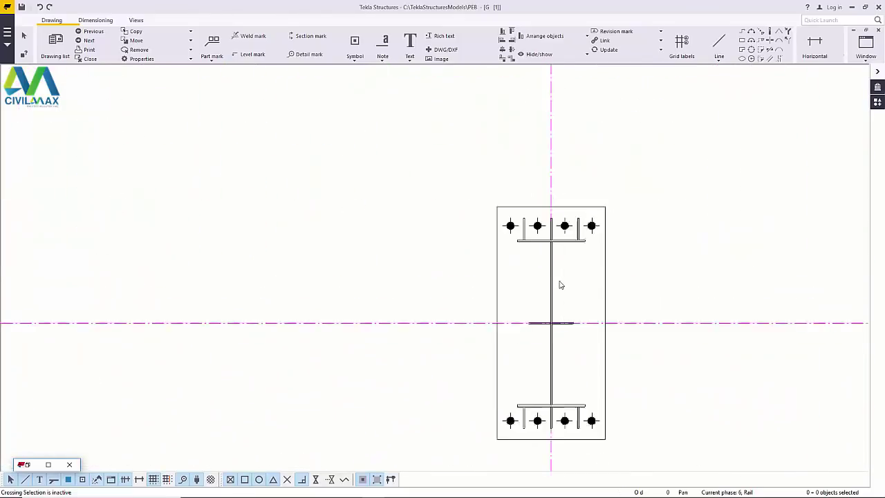
scroll(645, 283, "down", 8)
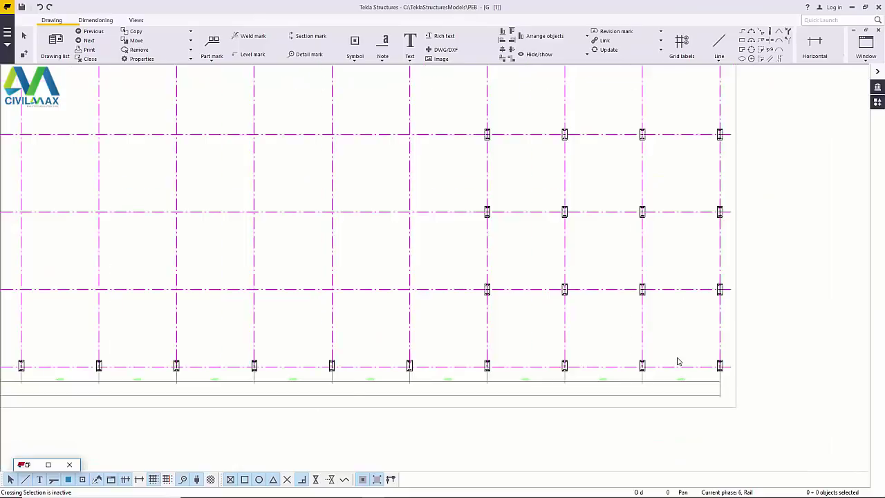
scroll(675, 359, "up", 3)
scroll(696, 396, "up", 3)
scroll(686, 389, "down", 8)
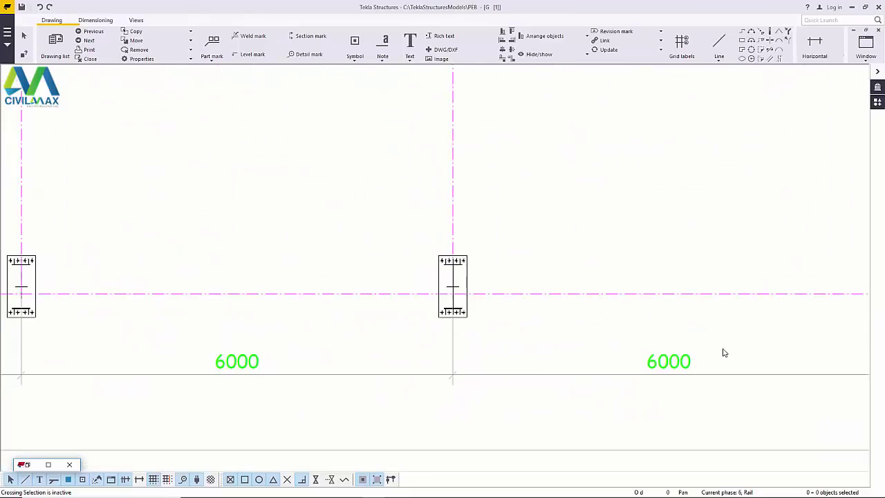
scroll(588, 352, "up", 8)
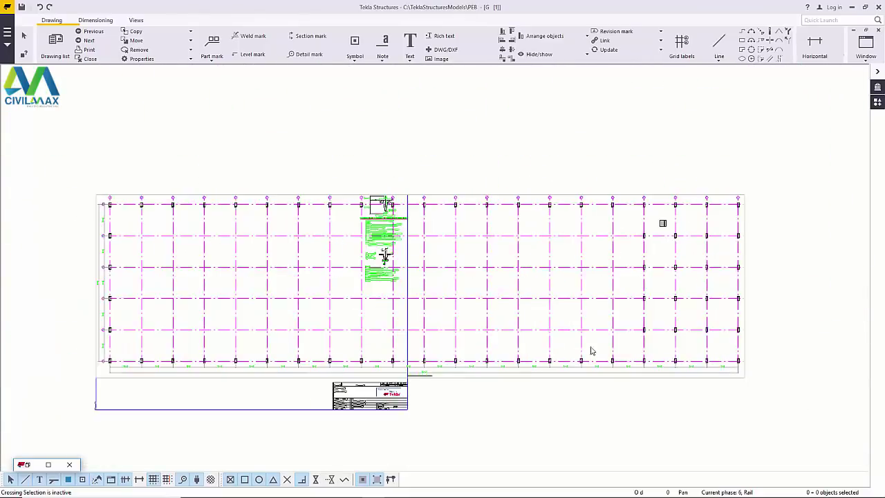
- Examine the grid labels, bay dimensions and column base details along grid line A, from row 1 to row 6
scroll(216, 360, "up", 4)
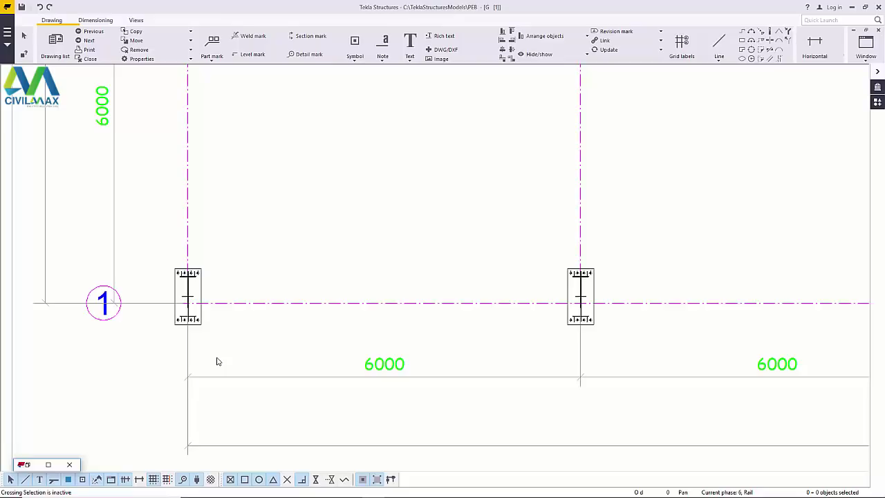
scroll(207, 366, "down", 10)
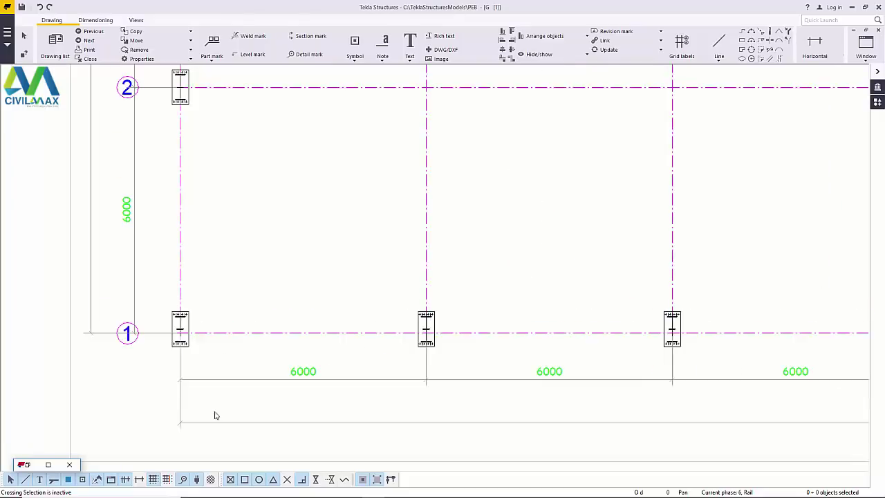
scroll(275, 356, "down", 3)
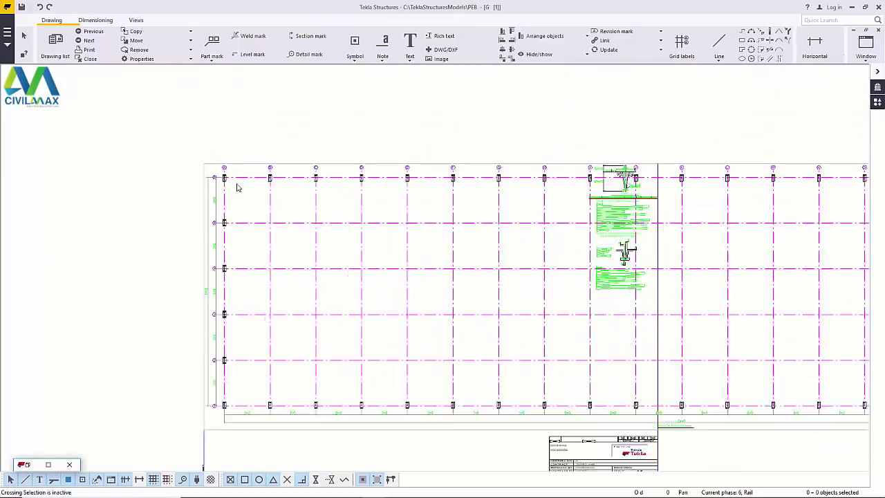
scroll(215, 173, "up", 8)
scroll(214, 172, "up", 10)
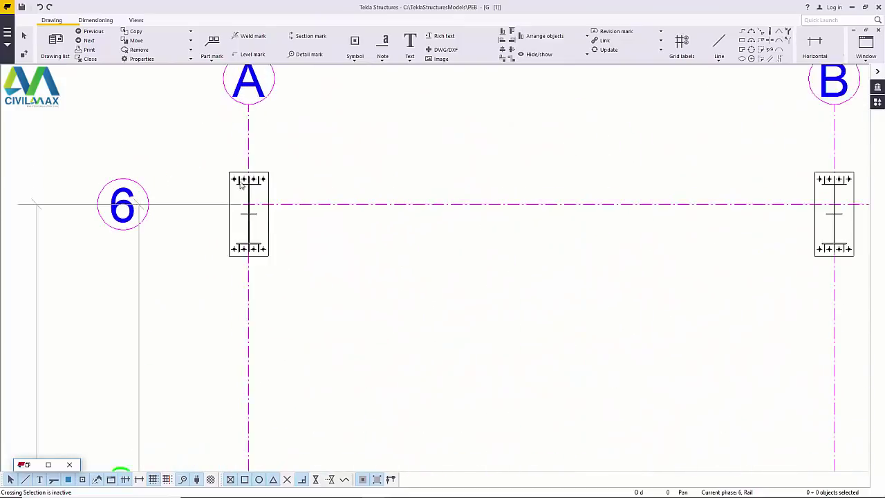
scroll(251, 181, "up", 2)
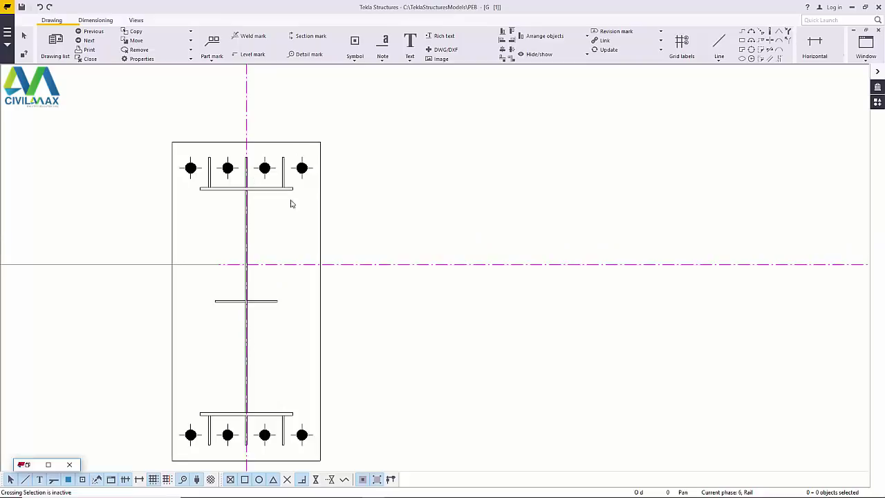
scroll(293, 201, "down", 6)
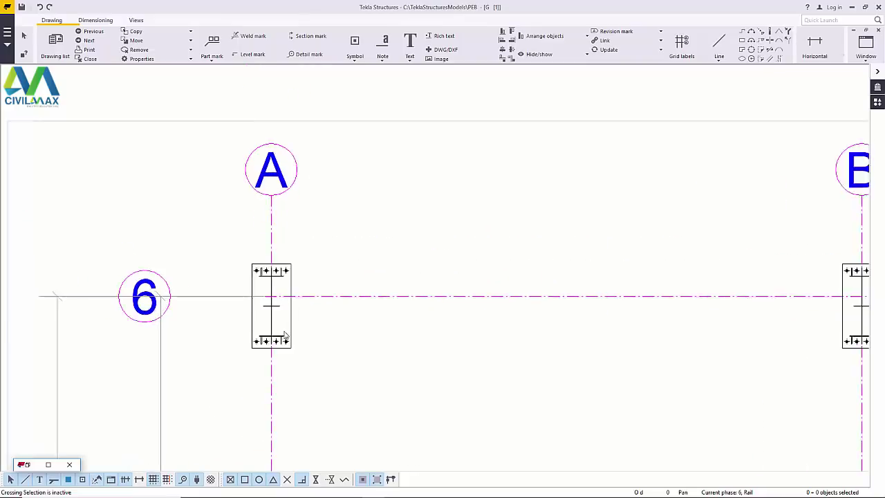
scroll(280, 325, "up", 2)
scroll(222, 281, "down", 6)
scroll(222, 281, "down", 8)
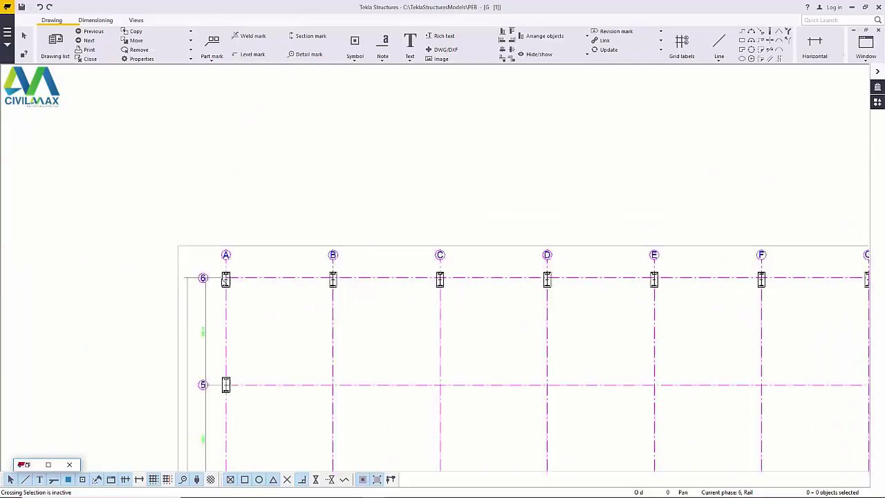
scroll(280, 316, "up", 2)
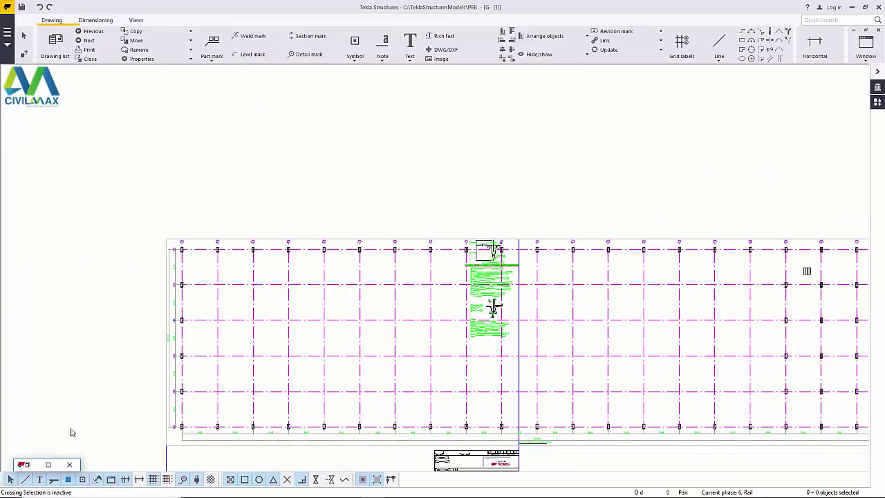
- Return to the drawing list, open the +14000 plan drawing B3 and minimize the list
left_click(47, 464)
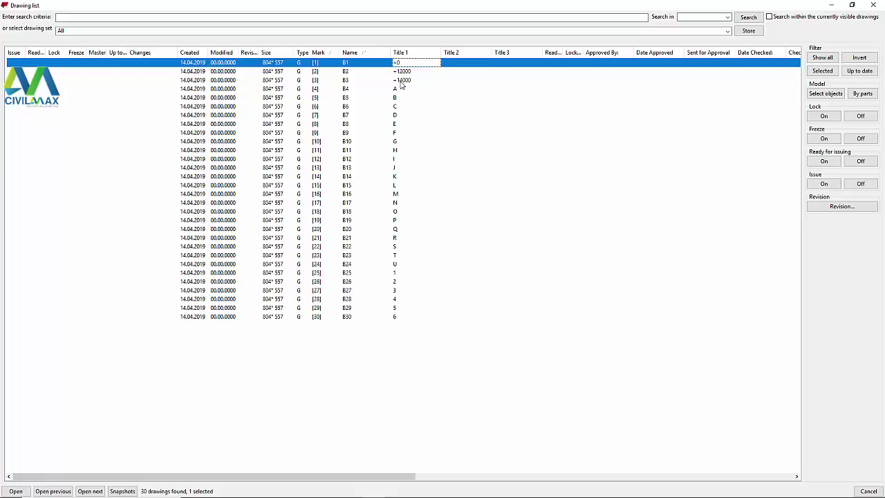
left_click(400, 81)
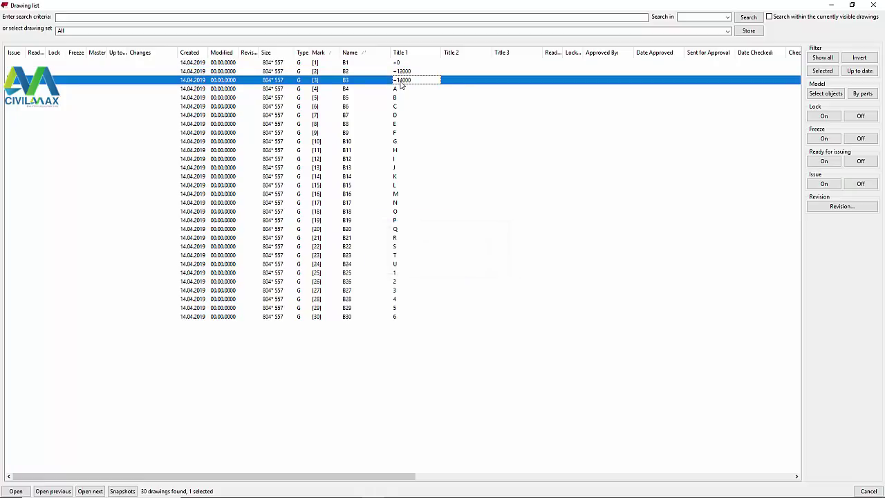
left_click(833, 7)
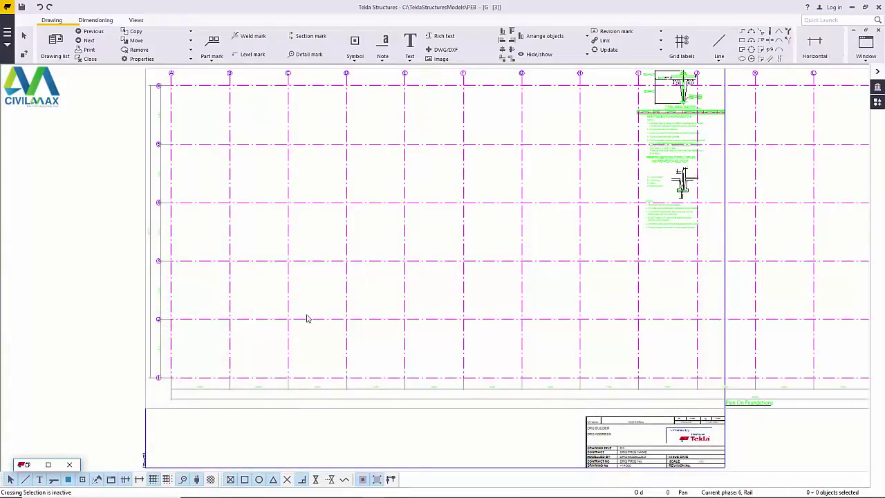
- Open the view properties of the plan view in drawing B3 and move the dialog away from the upper grid bays
scroll(306, 316, "down", 3)
scroll(255, 337, "up", 8)
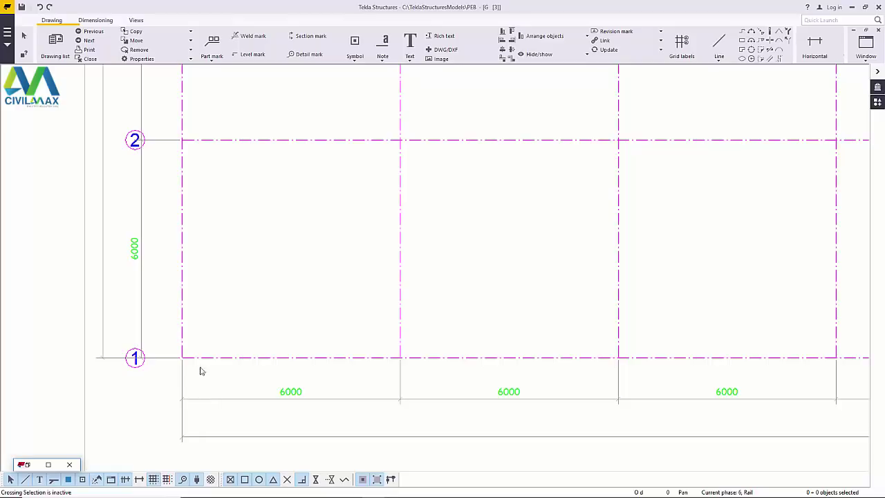
scroll(193, 369, "down", 5)
scroll(190, 369, "down", 4)
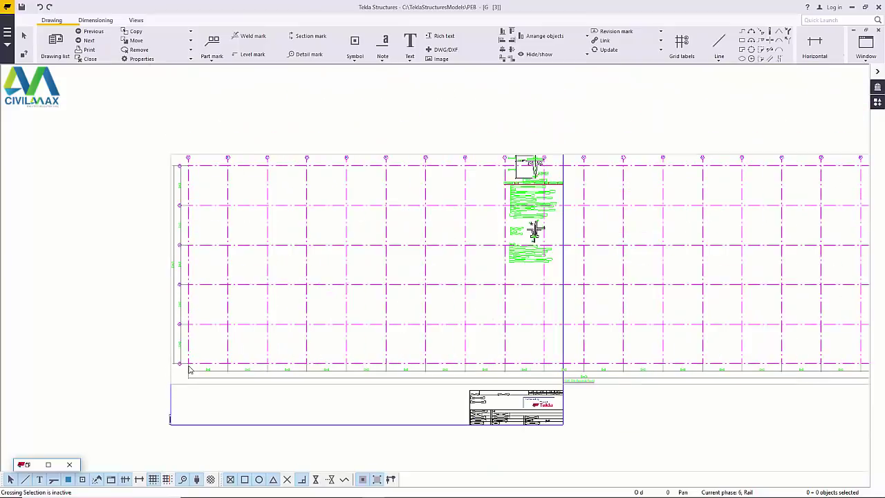
scroll(623, 379, "up", 6)
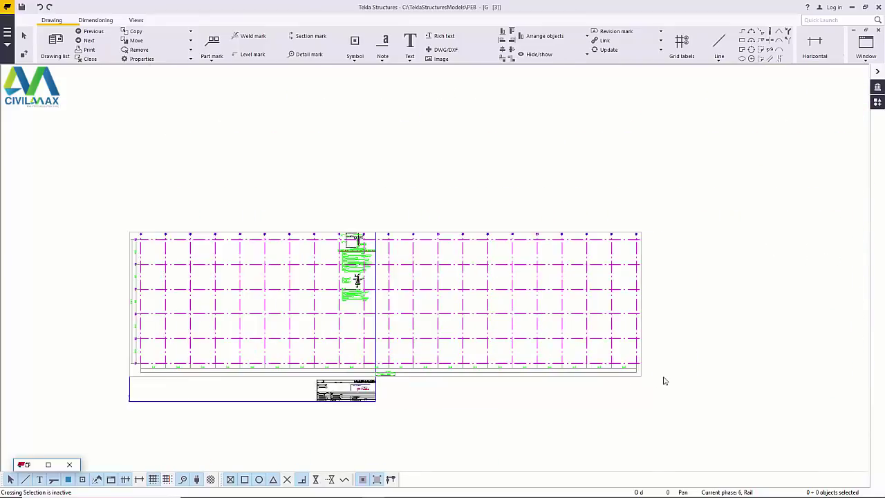
scroll(630, 381, "up", 2)
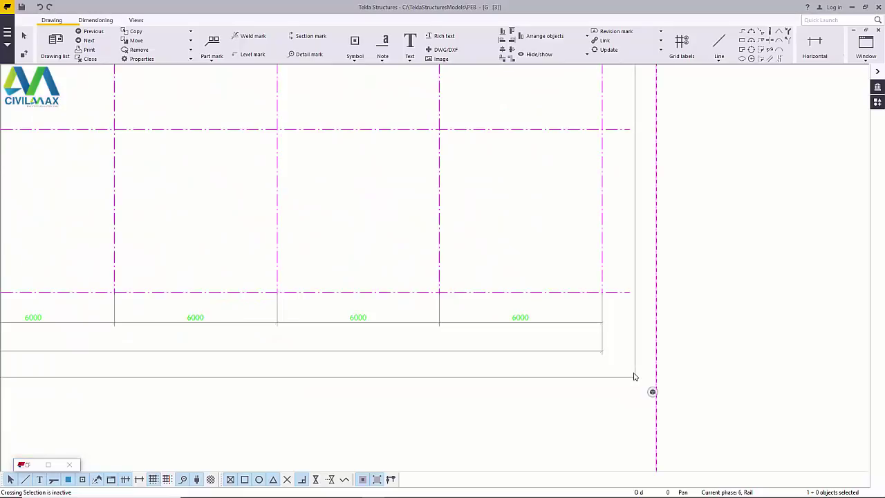
double_click(635, 376)
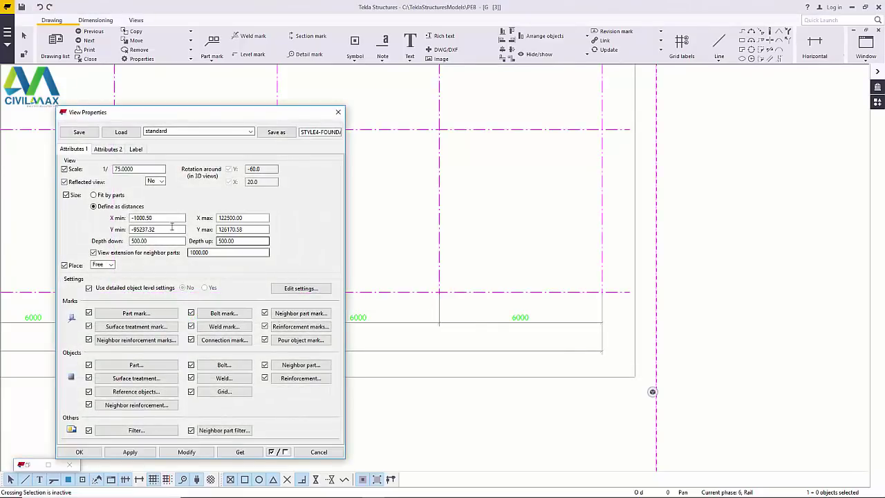
left_click_drag(212, 119, 516, 100)
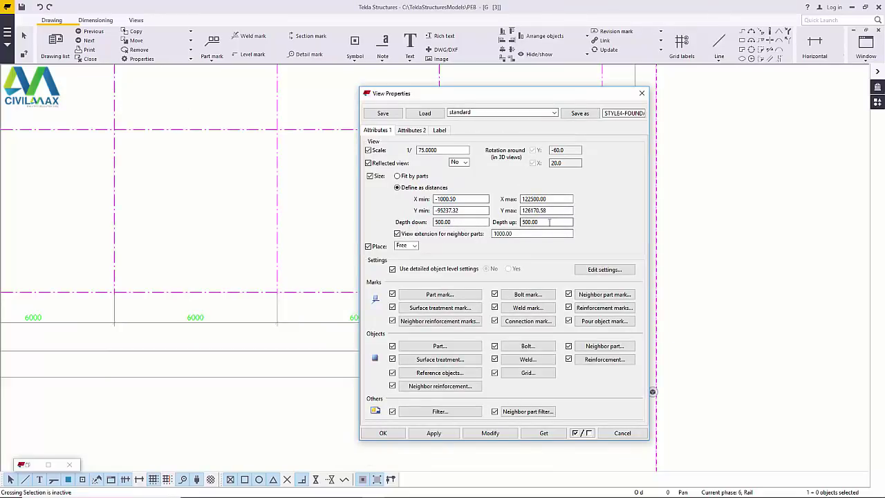
- Set the plan view's depth up to 14000 and copy that value
left_click_drag(522, 222, 532, 222)
left_click_drag(540, 222, 523, 219)
type("10")
left_click_drag(540, 222, 521, 222)
right_click(529, 221)
left_click(556, 250)
- Set the view's depth down to 14000, apply the new depths to the plan view and close its properties
left_click(435, 221)
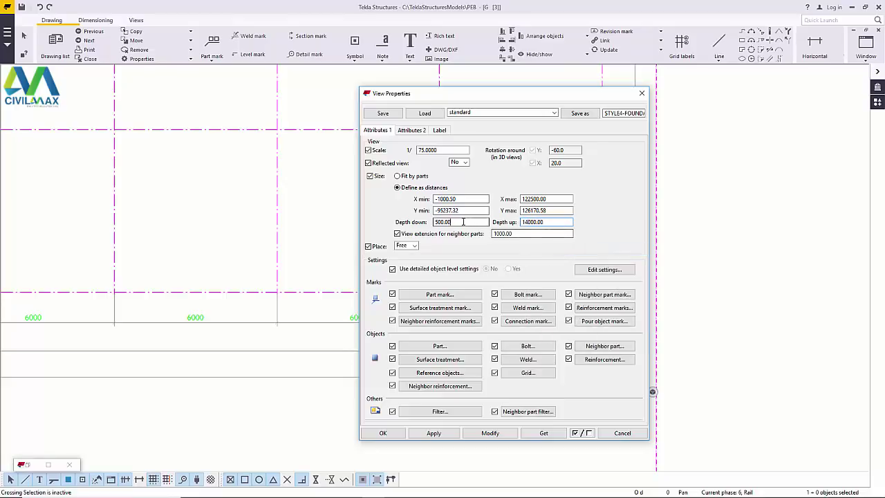
double_click(454, 221)
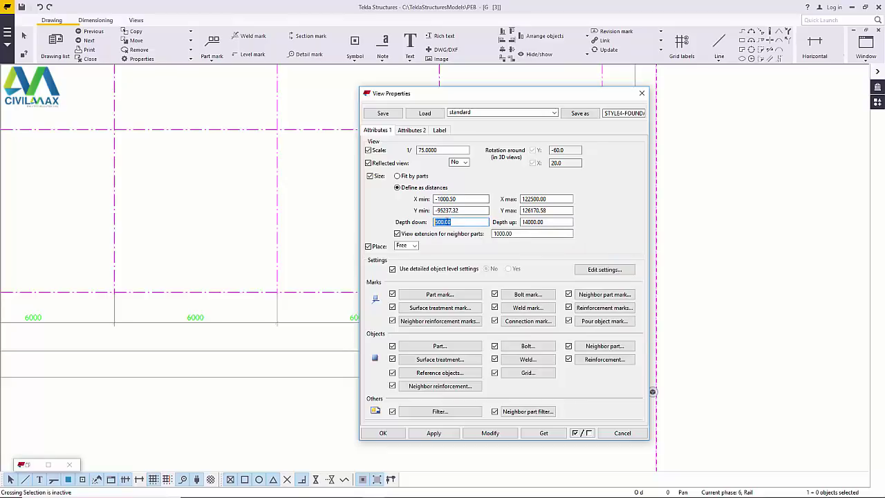
right_click(450, 223)
left_click(471, 261)
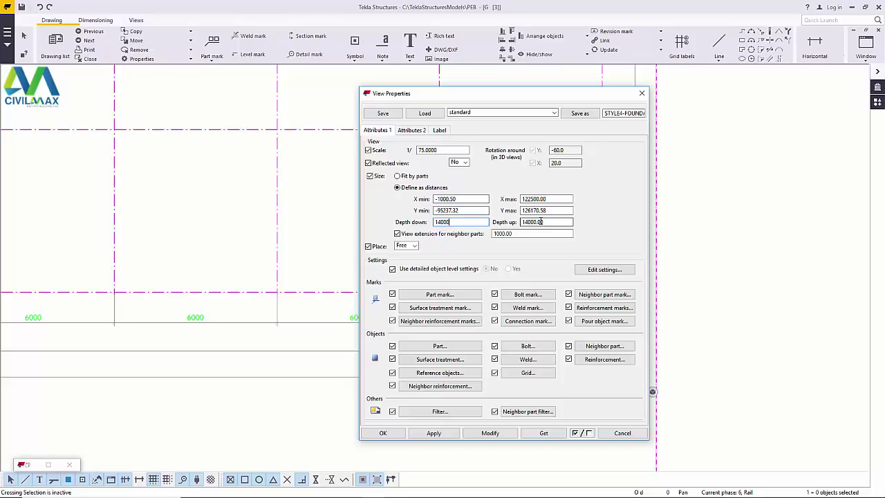
left_click(489, 433)
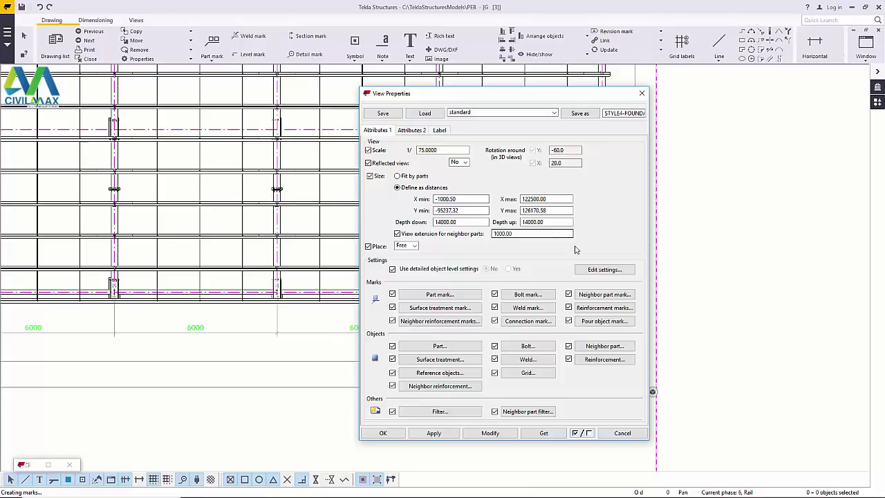
left_click(641, 92)
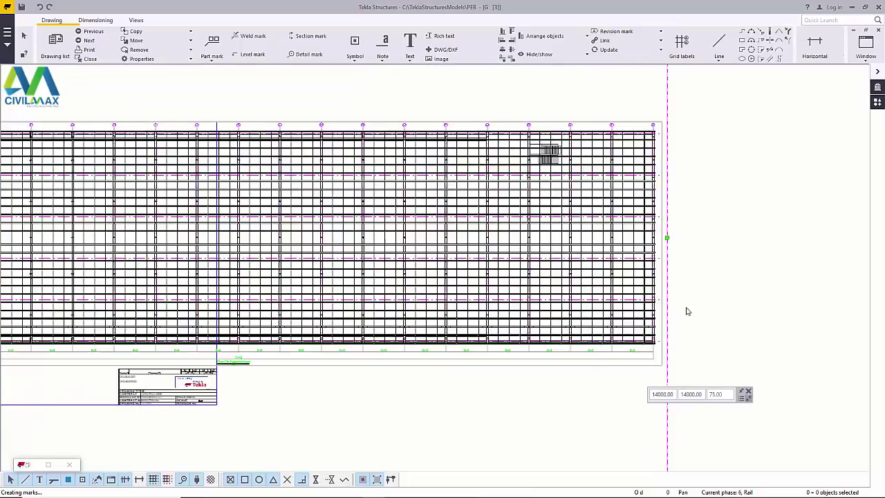
- Examine the purlin and rafter layout across the full +14000 plan and in its middle bays
scroll(685, 308, "down", 2)
scroll(565, 280, "up", 3)
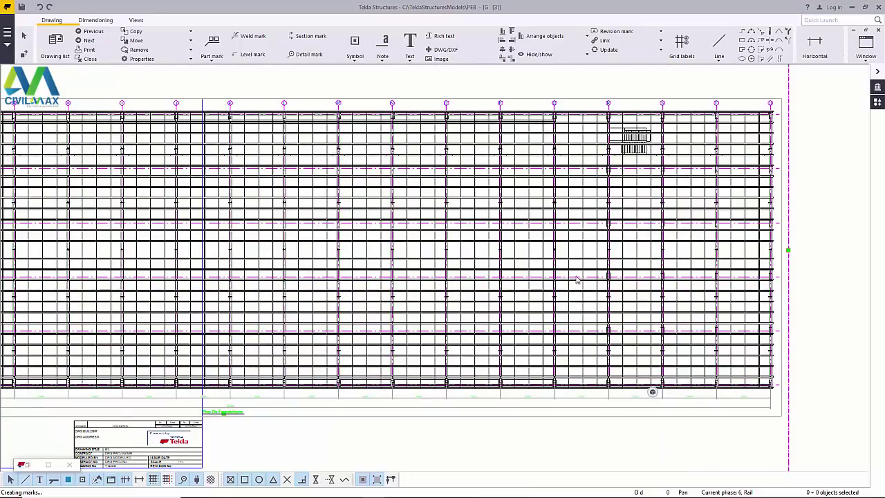
scroll(588, 287, "down", 3)
scroll(536, 293, "up", 5)
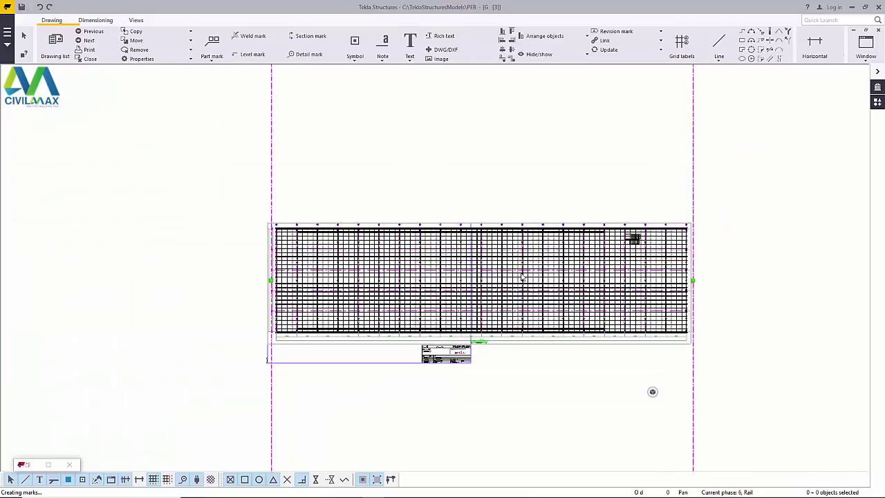
scroll(539, 292, "up", 5)
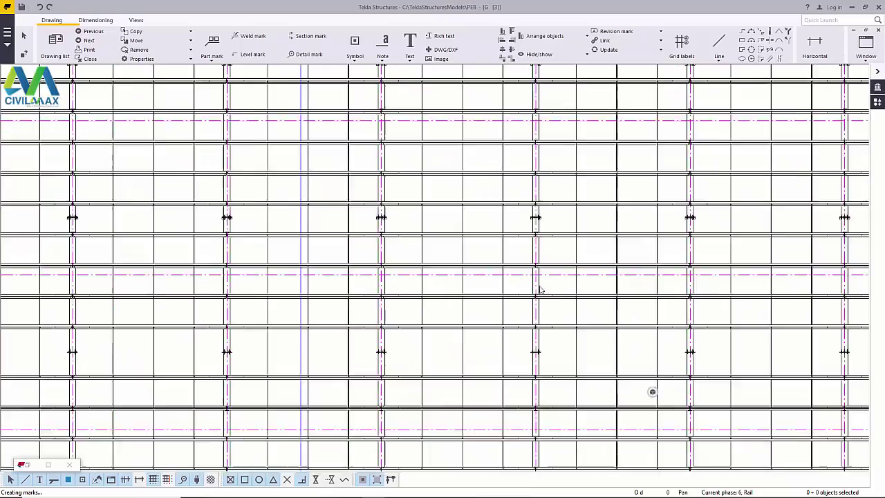
scroll(596, 276, "down", 6)
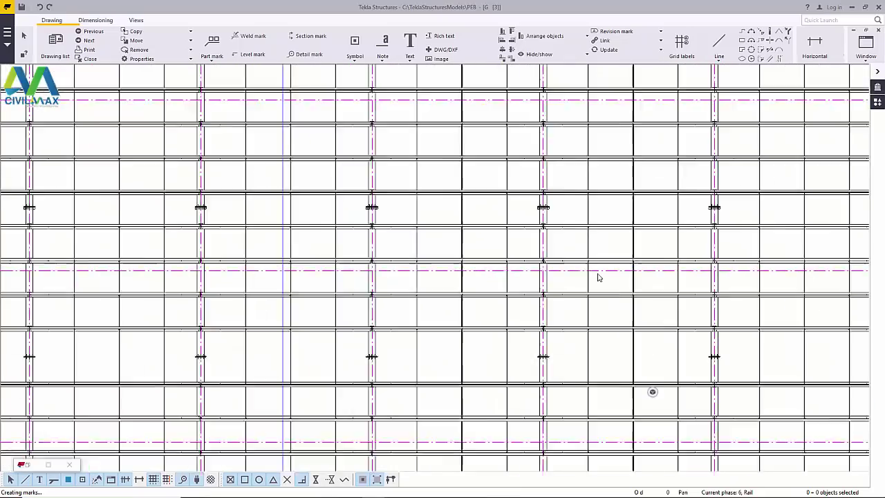
scroll(597, 277, "down", 3)
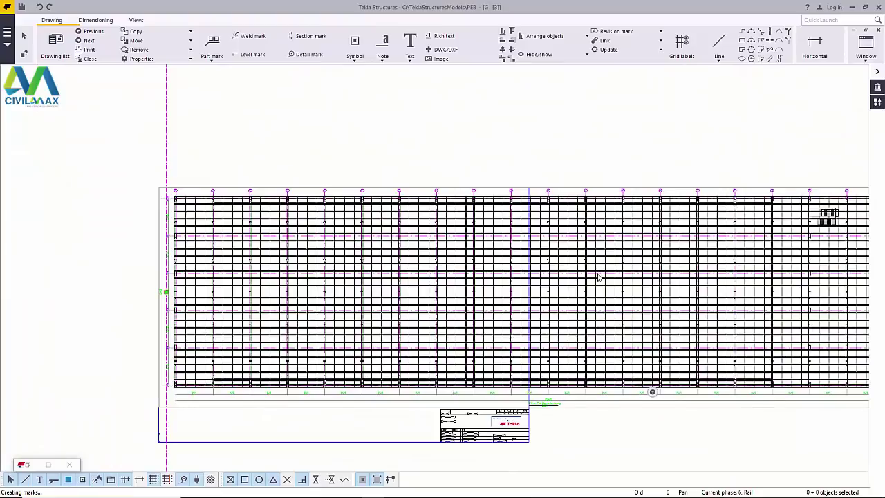
scroll(445, 401, "up", 3)
- Examine the bay dimensions and rafter connections along the plan's lower edge, beside the title block
scroll(449, 403, "up", 5)
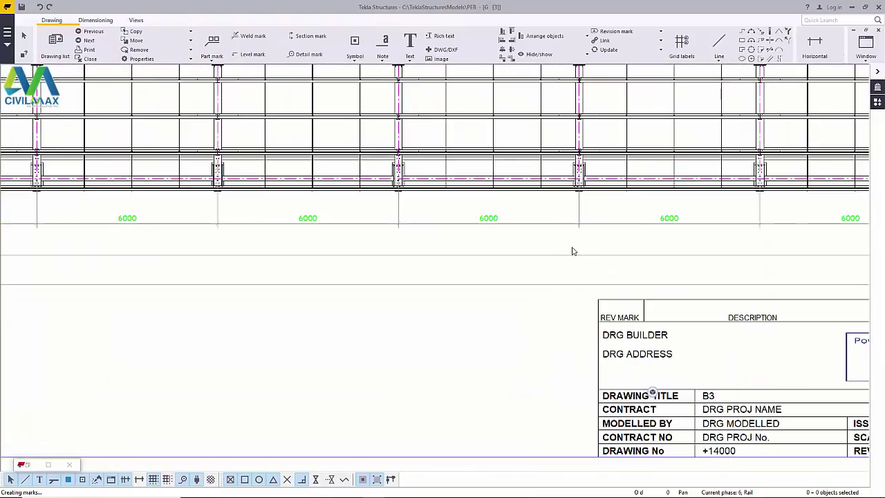
scroll(654, 226, "up", 4)
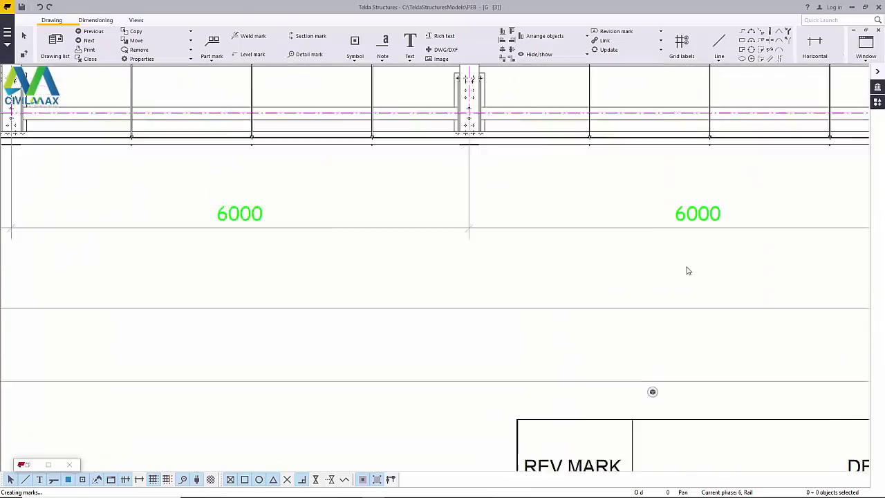
scroll(687, 270, "down", 3)
scroll(695, 270, "down", 3)
scroll(459, 256, "up", 5)
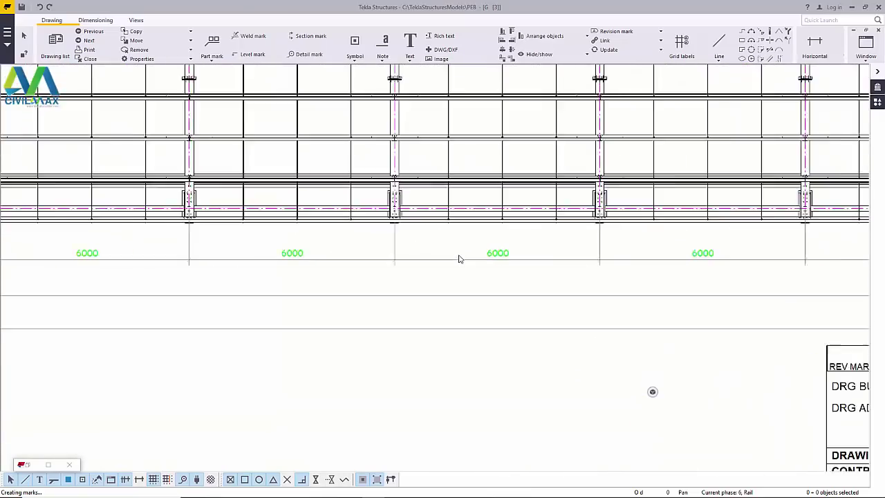
scroll(627, 272, "down", 4)
scroll(389, 272, "up", 2)
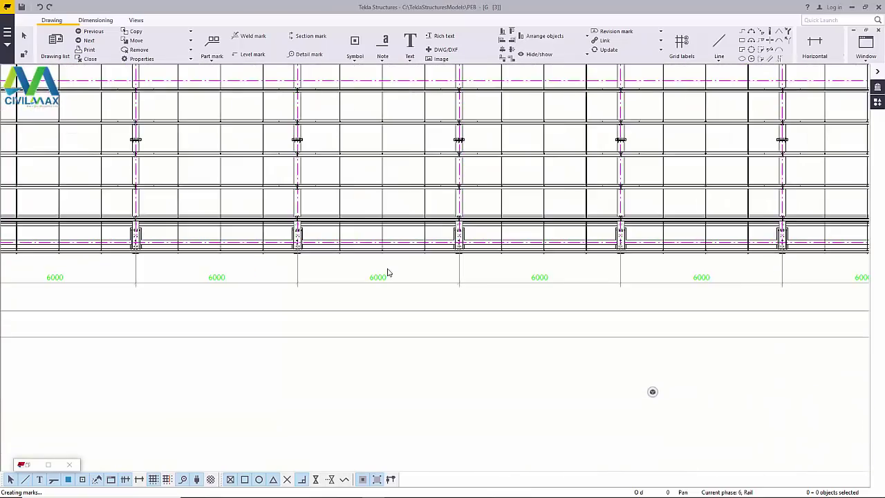
scroll(742, 326, "down", 4)
- Examine the row labels 1 to 3 with their spacing and overall dimensions along the plan's end gridline
scroll(232, 181, "up", 5)
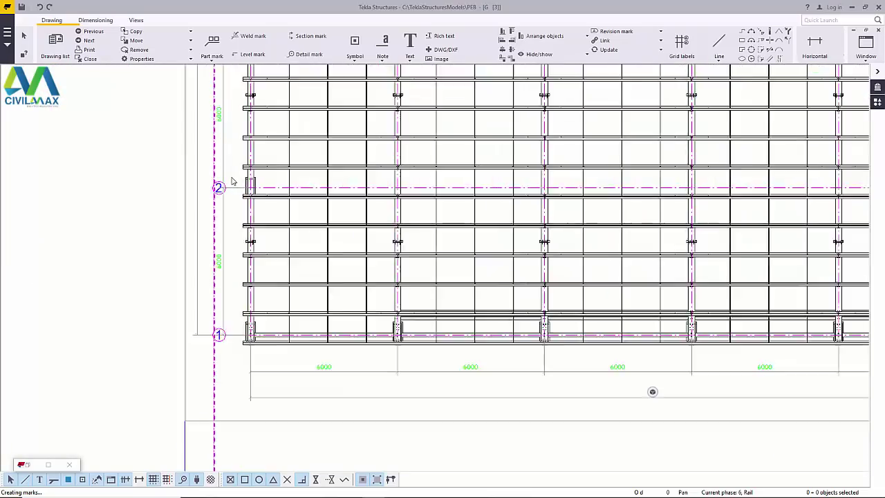
scroll(235, 190, "down", 5)
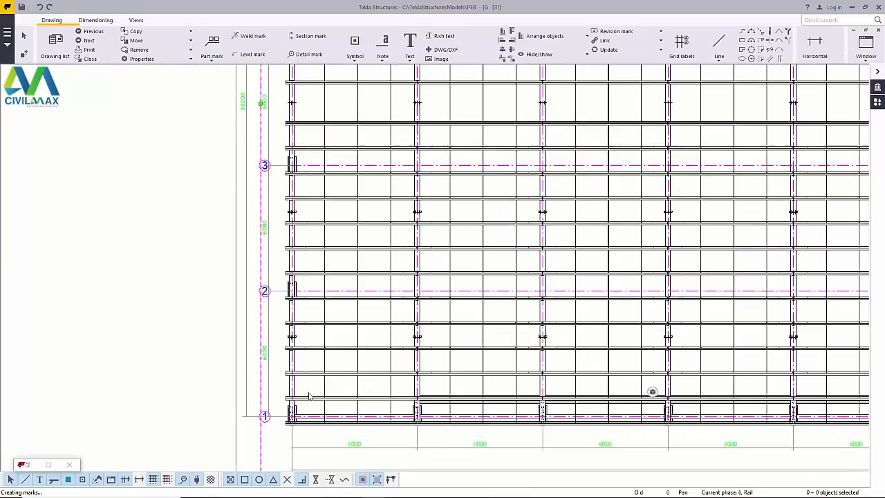
scroll(270, 270, "up", 5)
scroll(287, 306, "down", 2)
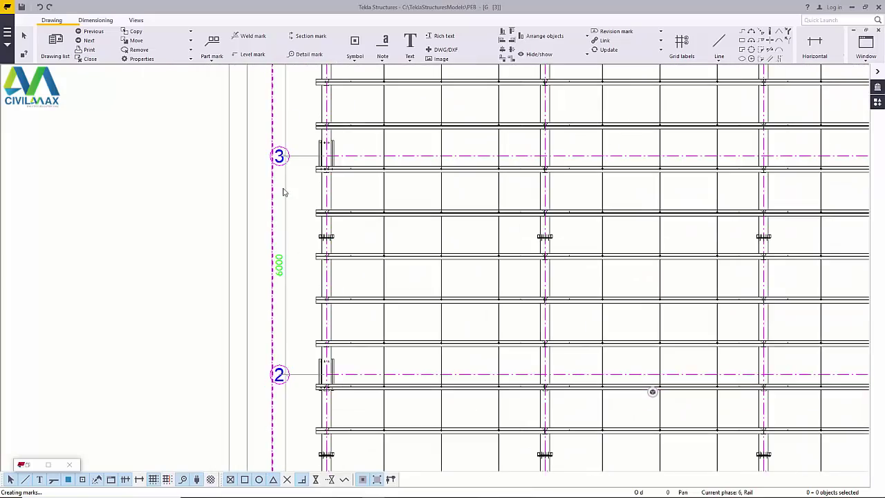
scroll(266, 310, "down", 2)
scroll(235, 183, "up", 5)
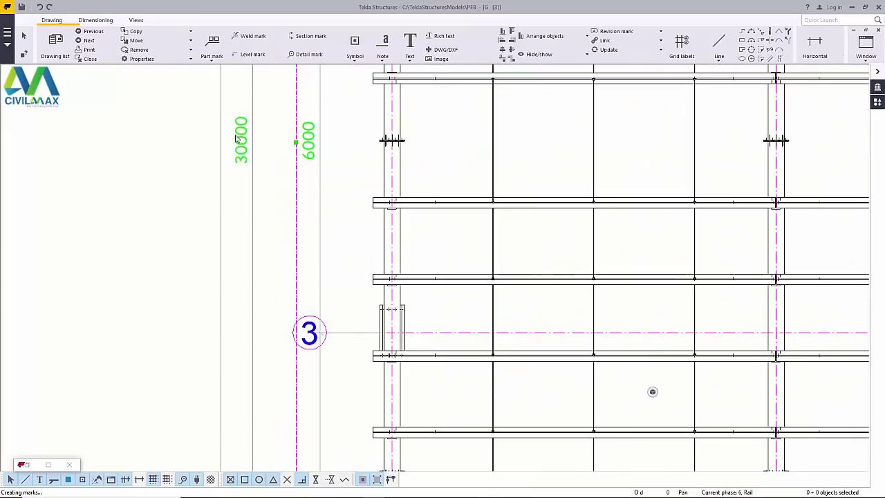
scroll(232, 184, "down", 4)
scroll(236, 186, "down", 5)
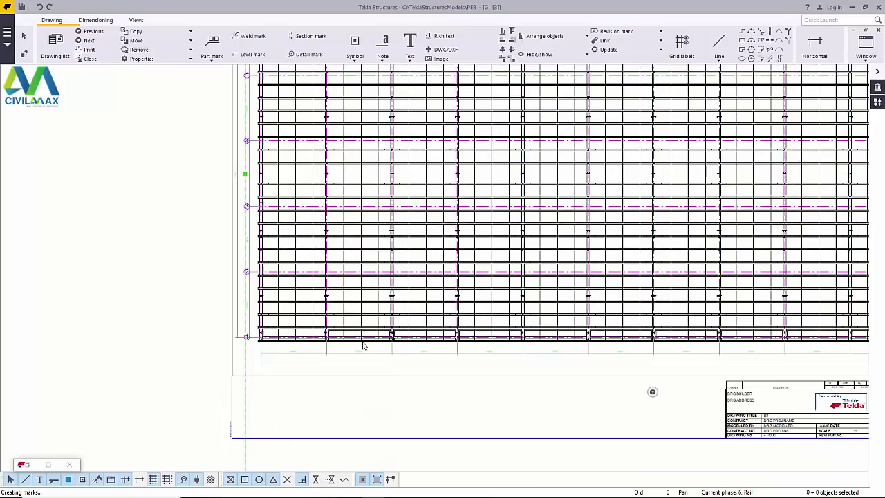
- Open the mark contents of label text A1 for the "Plan On Foundations" view and move the dialog over the view properties
scroll(809, 367, "up", 4)
scroll(385, 358, "down", 4)
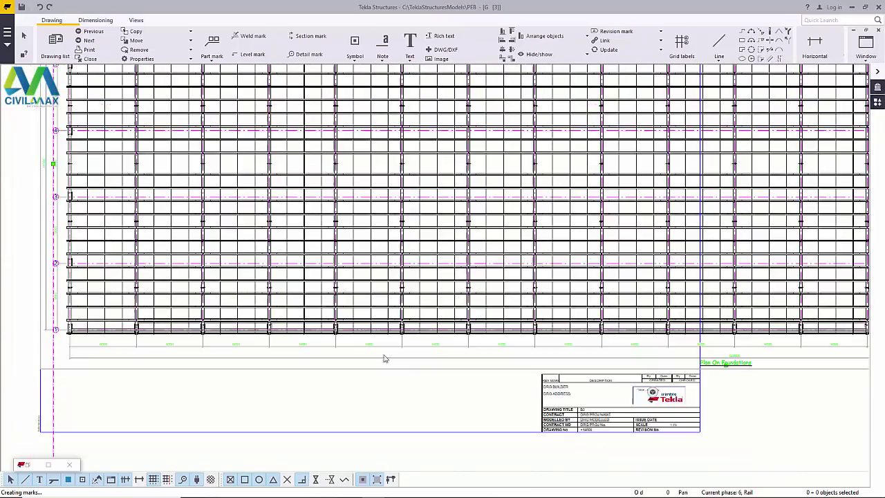
scroll(706, 356, "up", 6)
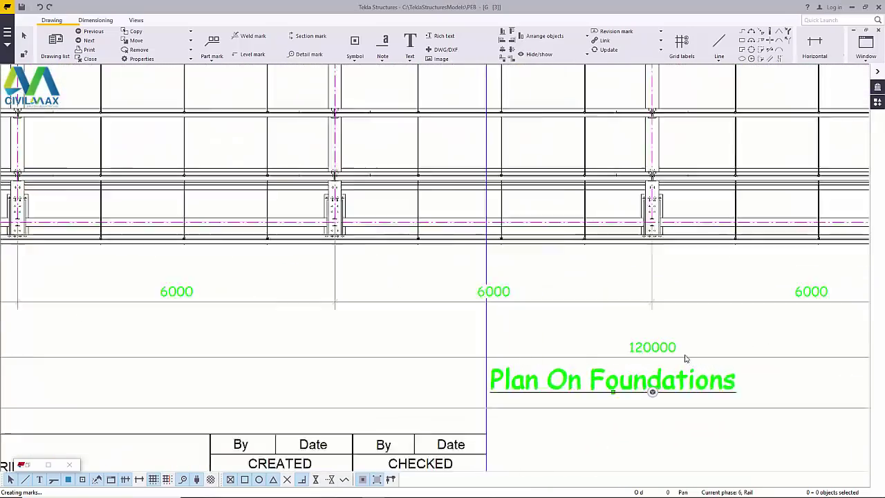
scroll(487, 356, "down", 3)
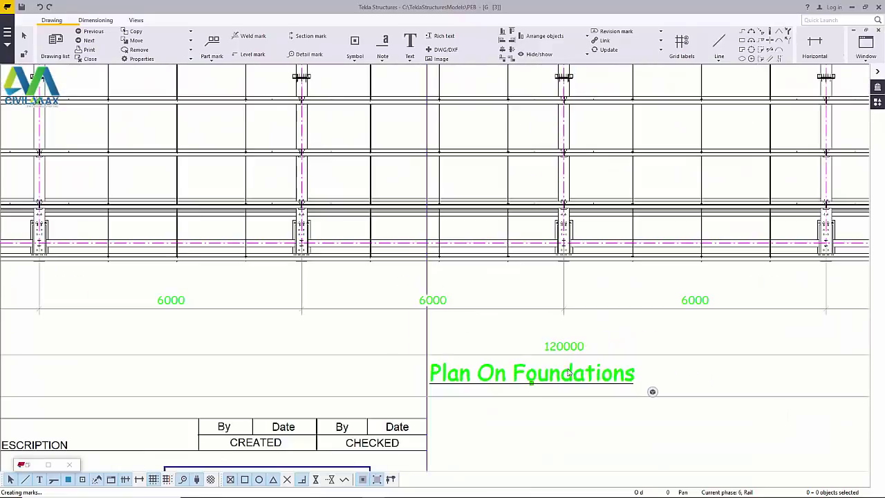
double_click(518, 379)
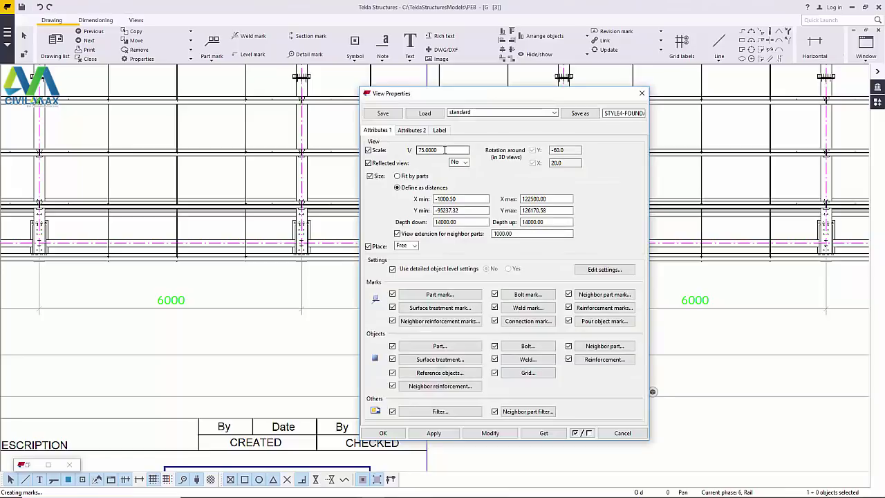
left_click(439, 130)
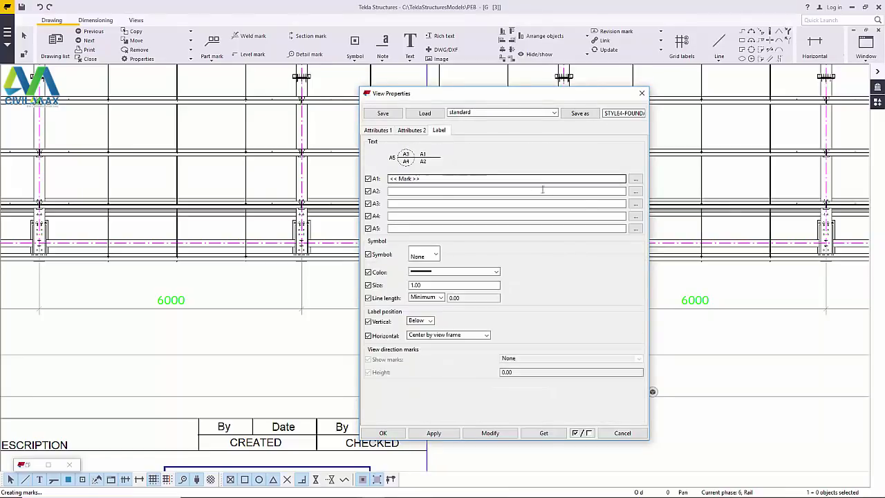
left_click(636, 179)
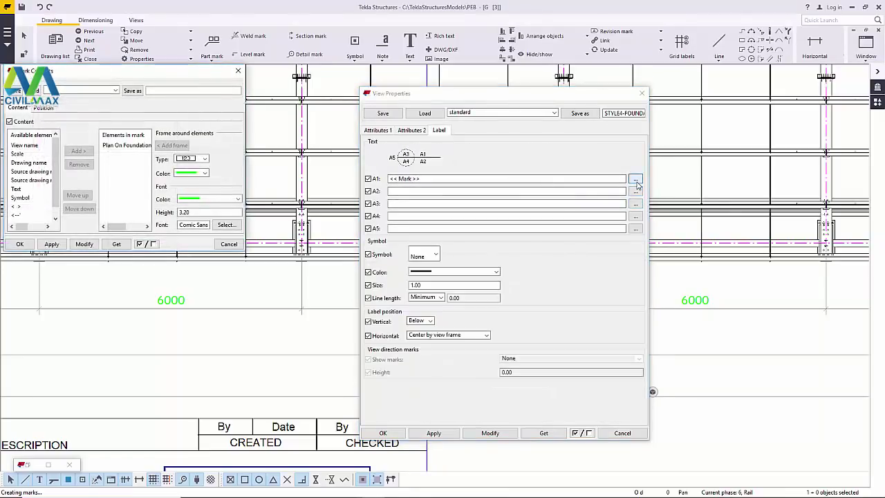
left_click_drag(99, 74, 487, 129)
- Replace the view label's text element with "ROOF PLAN"
double_click(513, 201)
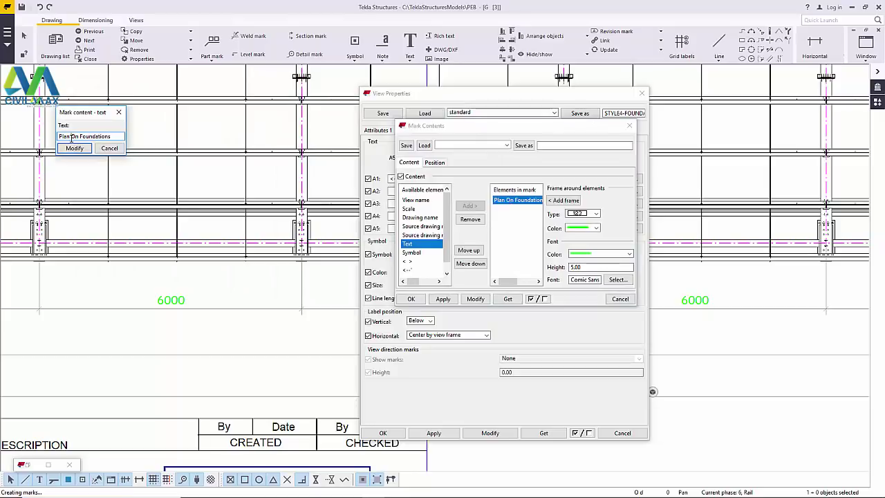
left_click_drag(114, 136, 61, 137)
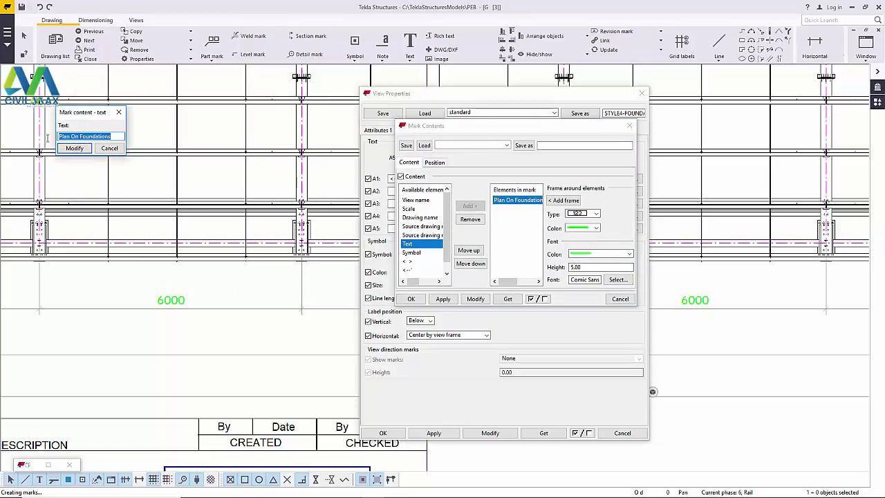
type("R")
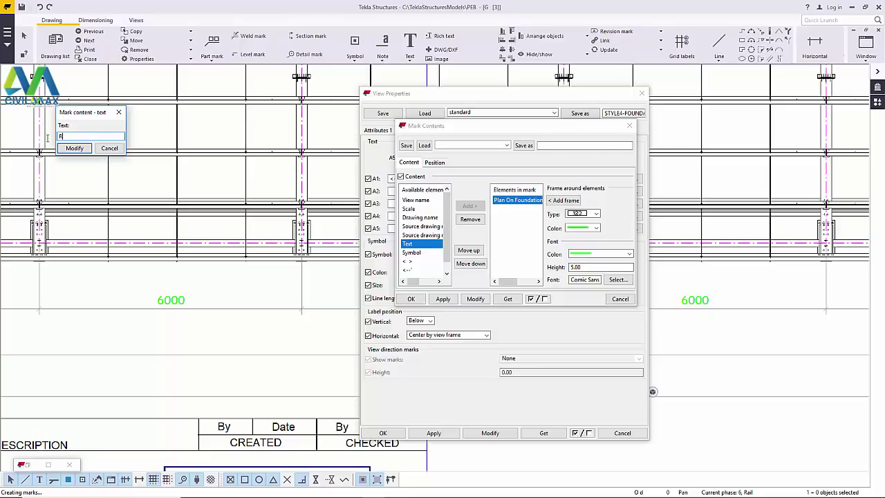
type("OOO")
left_click(74, 149)
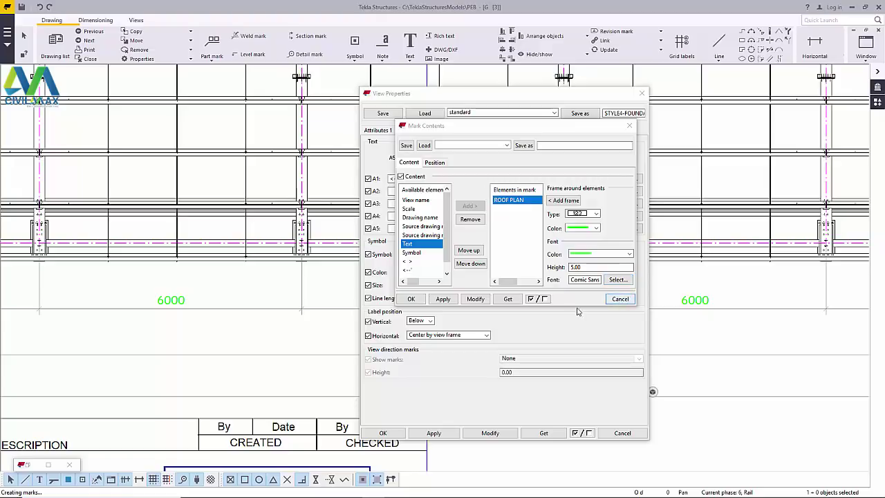
- Apply the edited mark contents to the view label, close the view properties and check the title below the plan
left_click(476, 299)
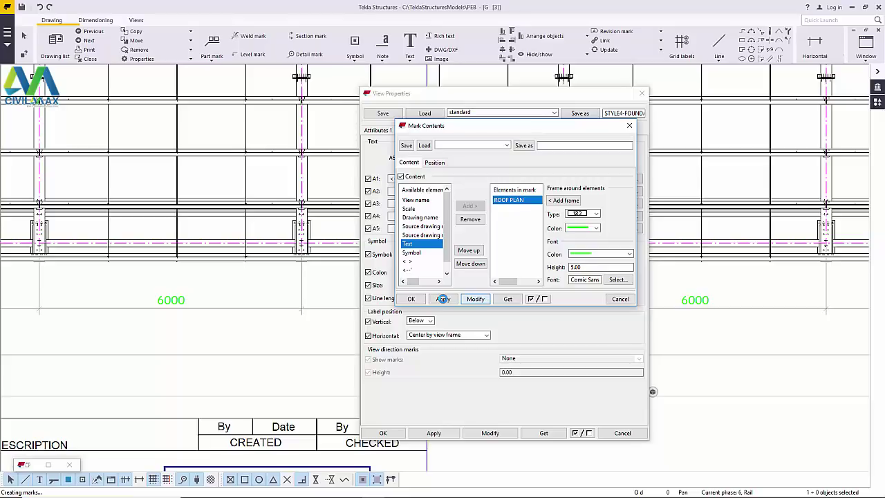
left_click(442, 299)
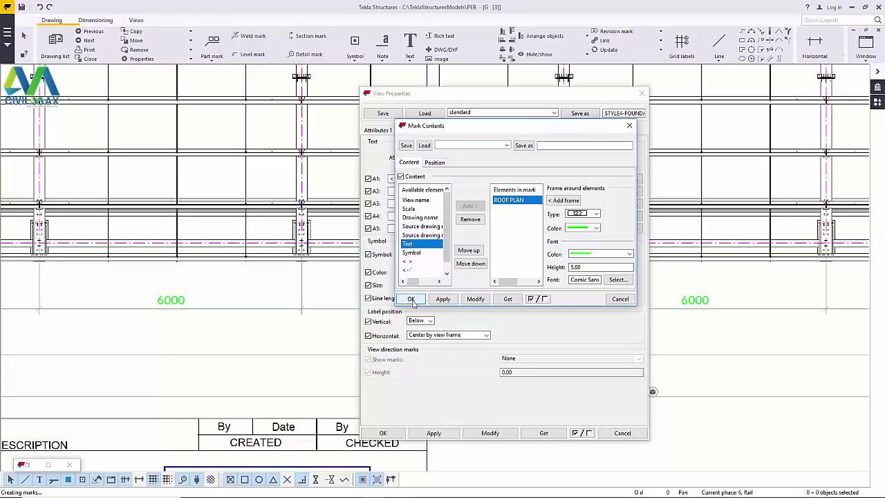
left_click(410, 298)
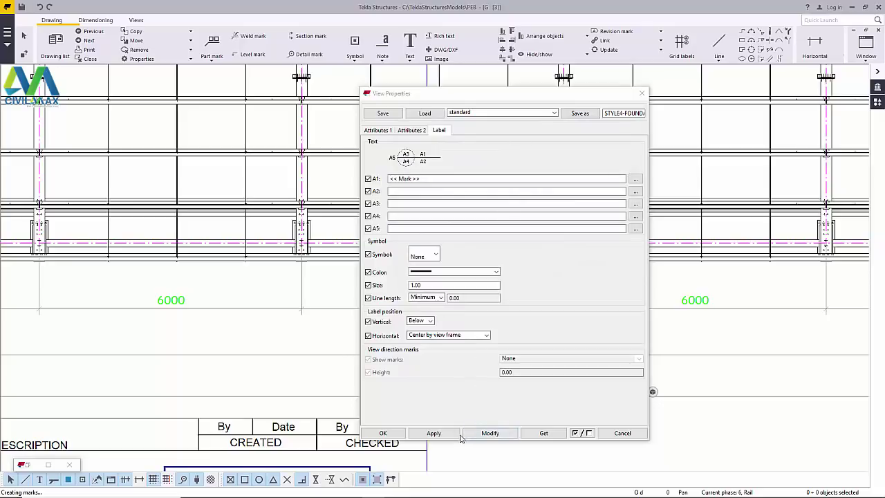
left_click(394, 432)
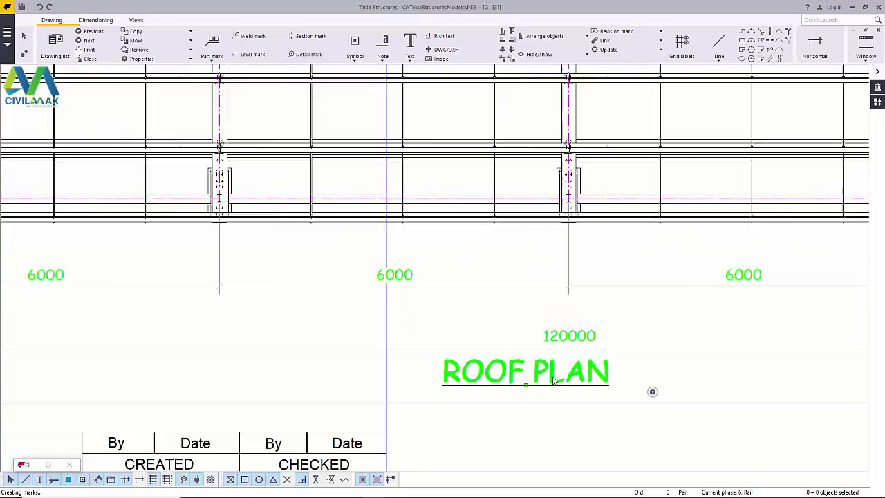
scroll(671, 386, "up", 3)
scroll(486, 381, "down", 2)
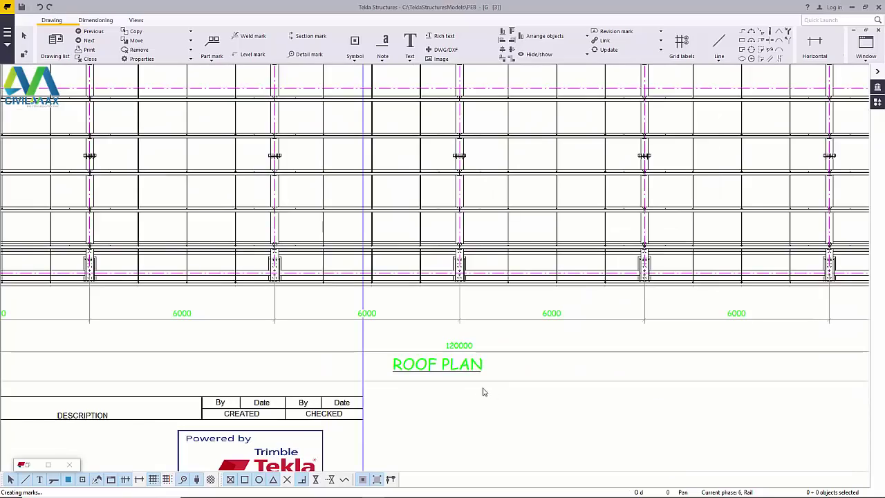
scroll(405, 375, "down", 2)
scroll(436, 380, "down", 3)
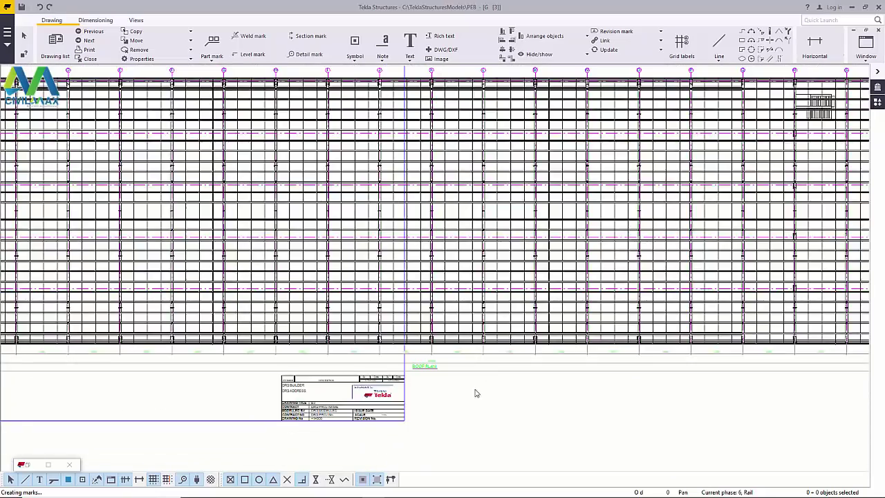
- Examine the staircase between gridlines R and S on the roof plan
scroll(474, 394, "down", 1)
scroll(726, 267, "up", 10)
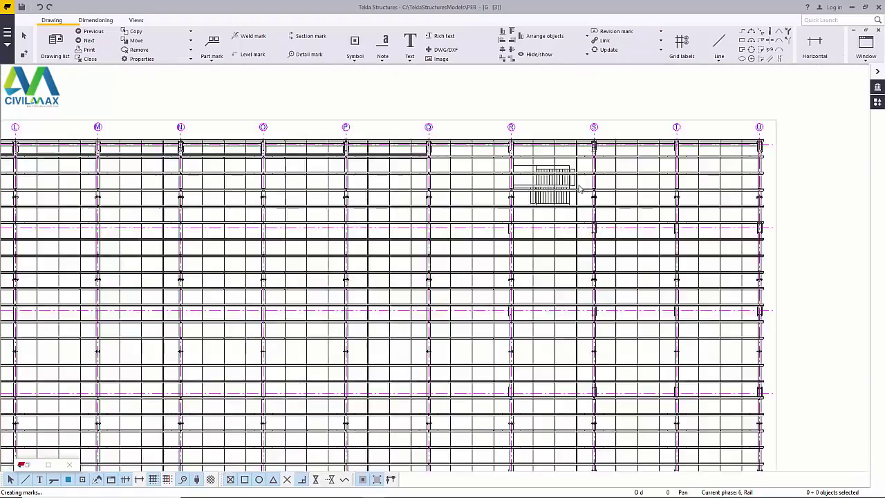
scroll(495, 158, "up", 1)
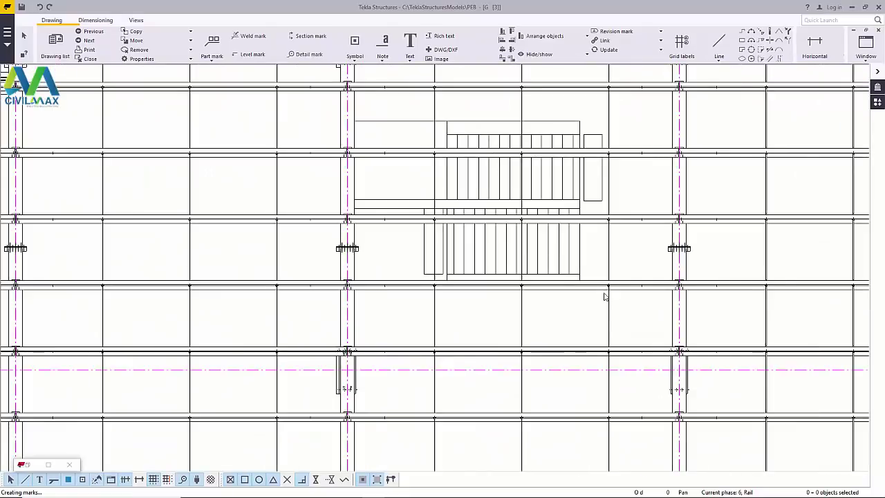
scroll(590, 228, "down", 2)
scroll(595, 230, "up", 1)
scroll(676, 275, "down", 2)
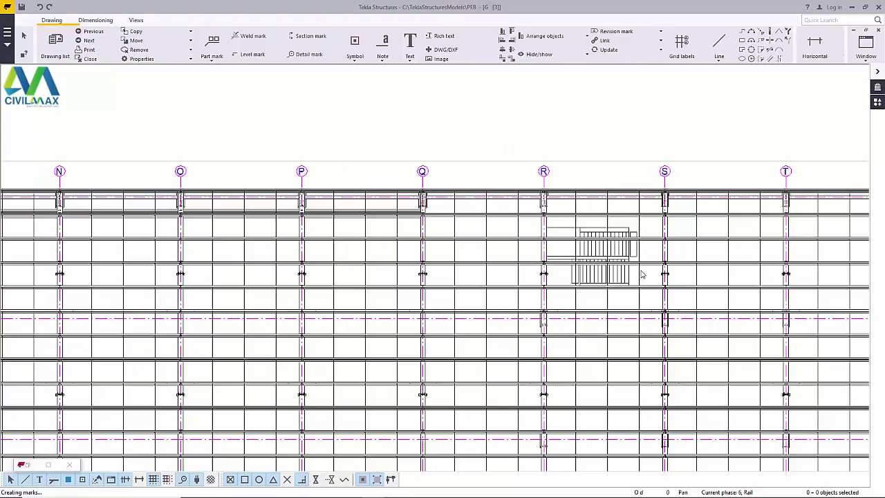
scroll(667, 274, "down", 5)
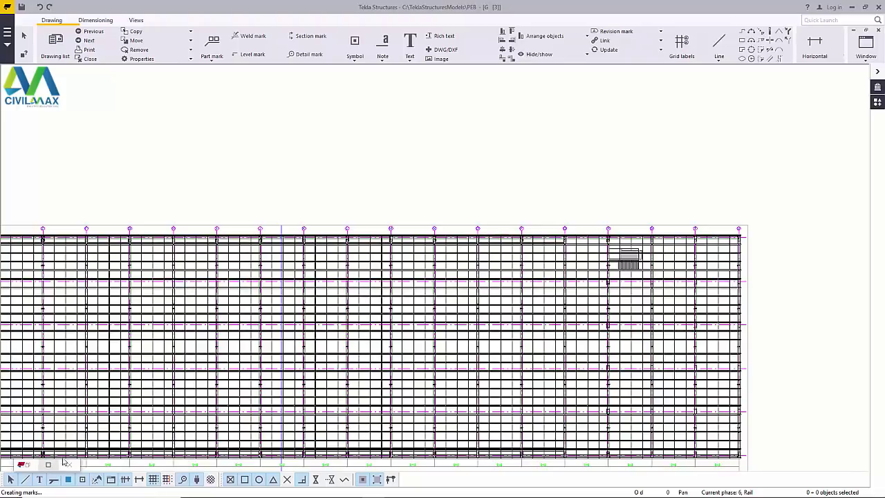
- Save the roof plan drawing and open drawing B4, the gridline A elevation, from the drawing list
left_click(22, 8)
left_click(52, 461)
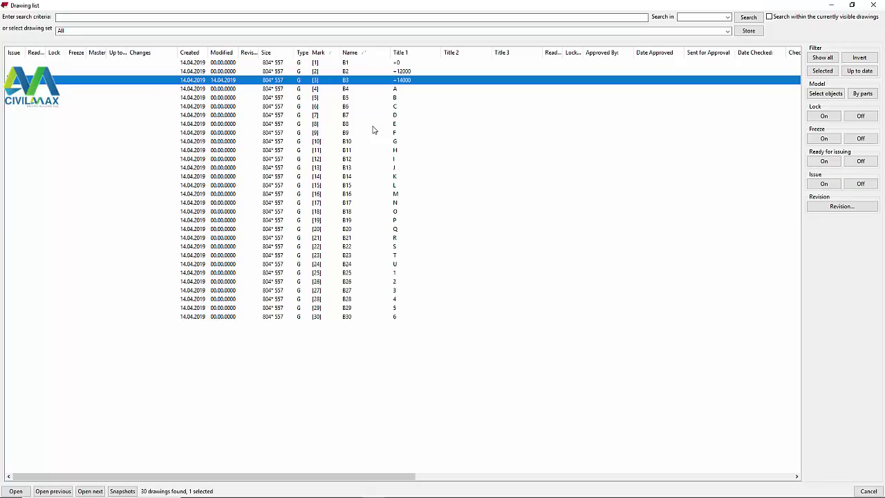
left_click(347, 91)
double_click(347, 90)
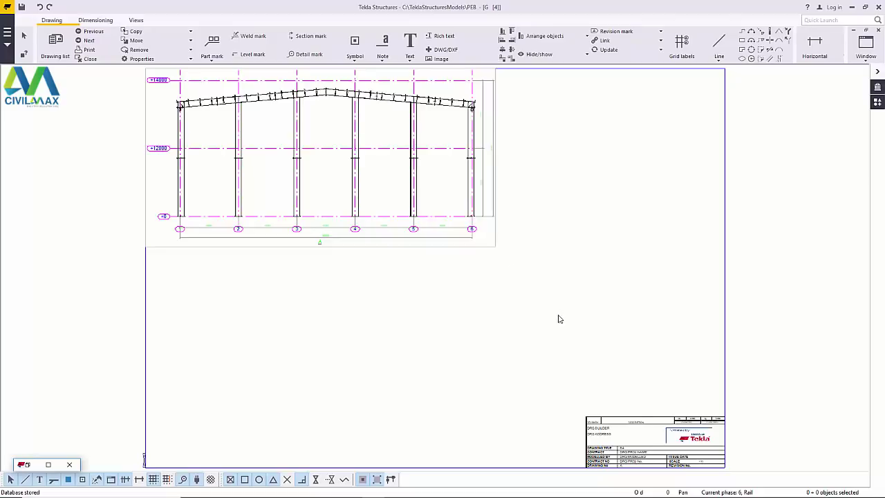
- Examine the gridline A frame elevation, including the rafter, purlins and eave connection at column 1
scroll(421, 191, "up", 5)
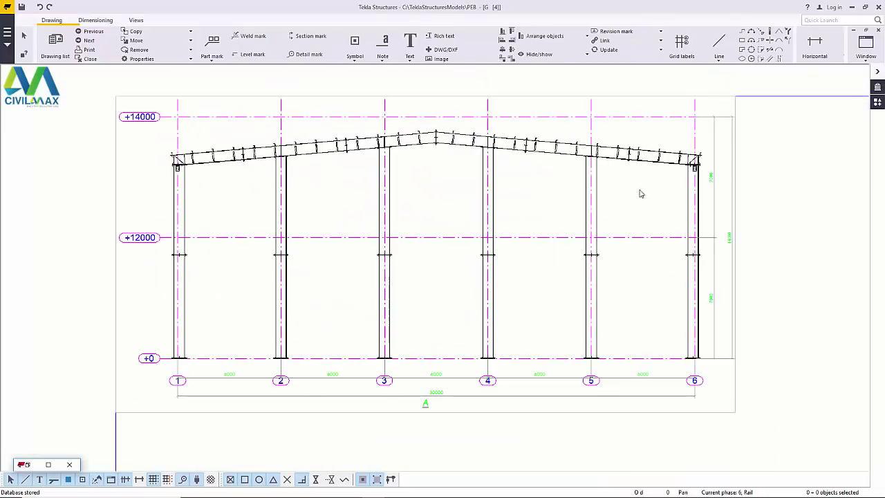
scroll(650, 207, "up", 2)
scroll(555, 259, "down", 2)
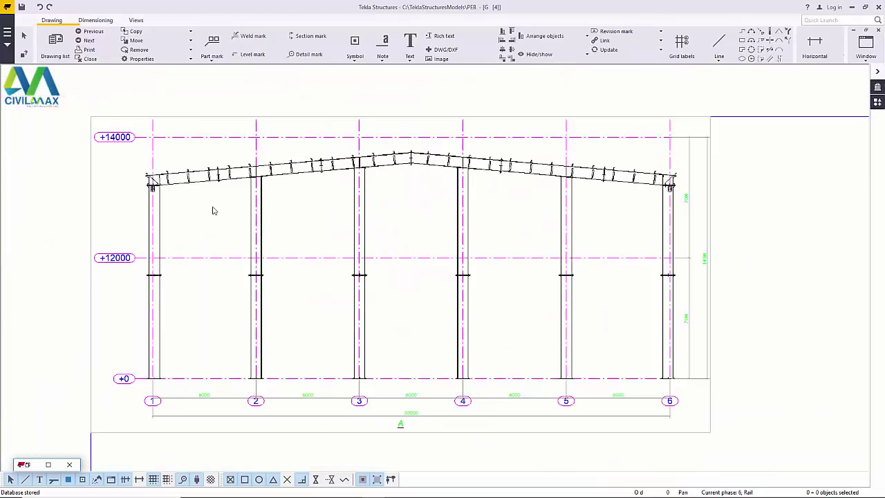
scroll(171, 191, "up", 5)
scroll(139, 188, "down", 8)
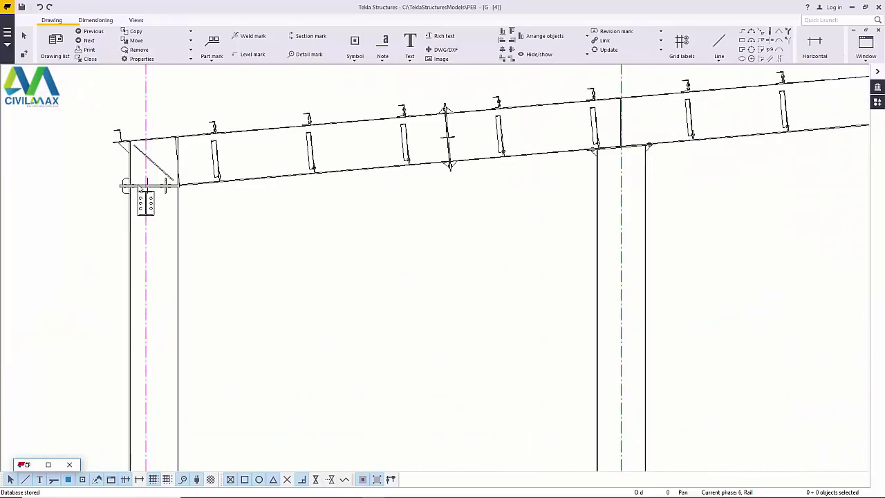
scroll(197, 254, "down", 1)
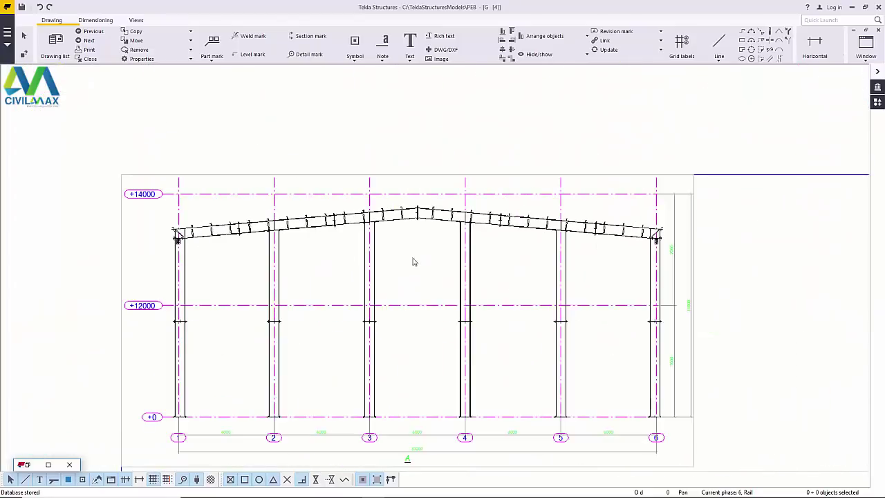
scroll(621, 309, "down", 1)
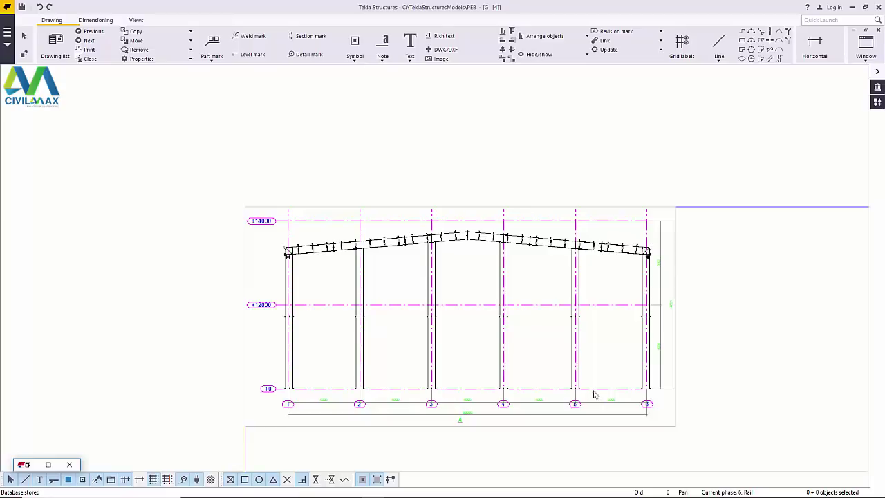
- Examine the column bases, grid labels 1 to 6 and the spacing and overall dimensions below elevation A
scroll(284, 423, "up", 5)
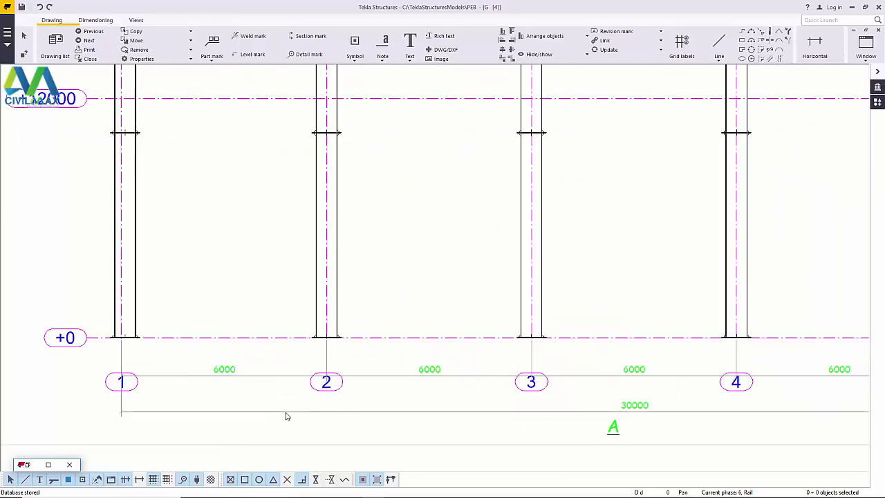
scroll(340, 342, "up", 1)
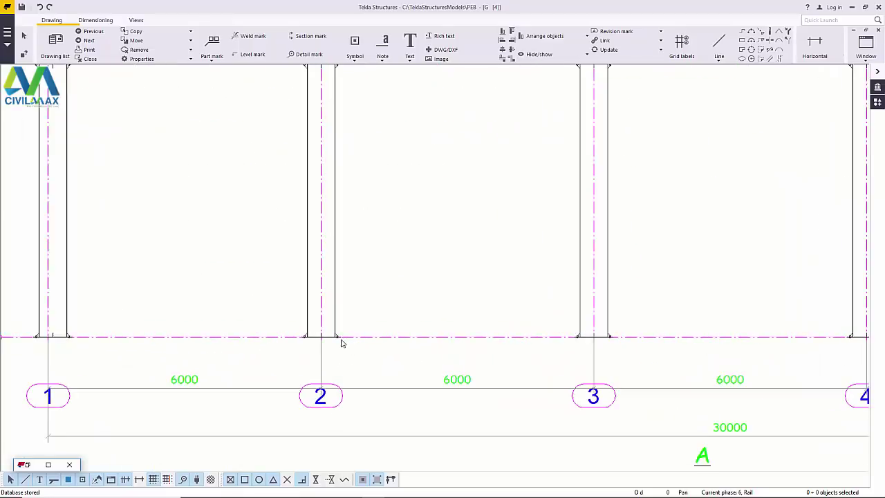
scroll(340, 344, "up", 1)
scroll(312, 358, "down", 1)
scroll(277, 367, "down", 2)
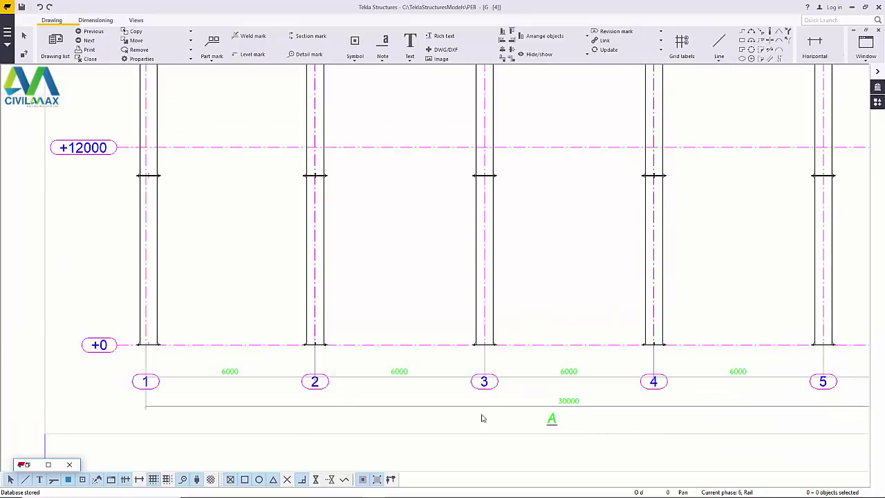
scroll(437, 418, "down", 1)
scroll(437, 419, "down", 1)
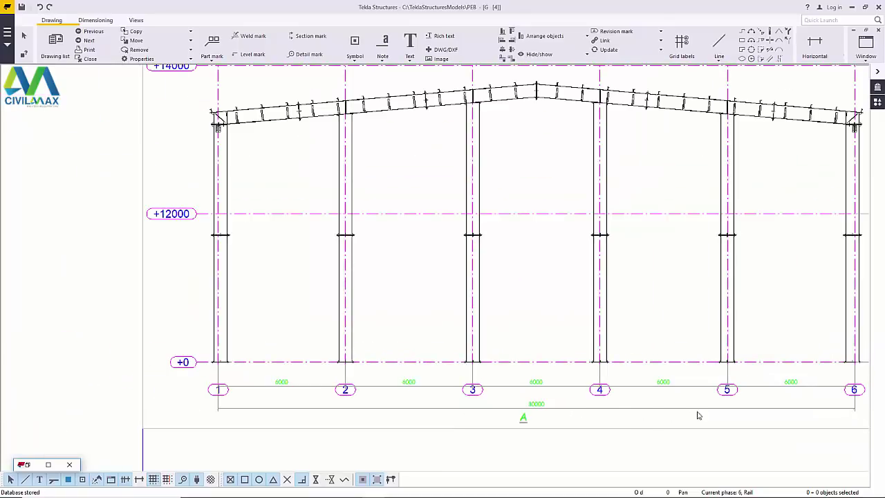
scroll(684, 413, "up", 1)
scroll(588, 415, "down", 1)
scroll(526, 407, "down", 2)
scroll(433, 253, "up", 1)
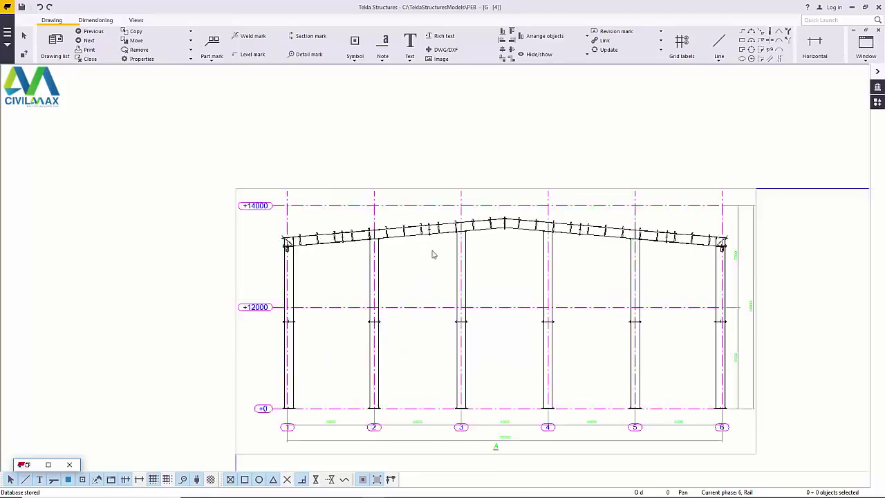
- Review the whole elevation A sheet, including the view's placement and the title block
scroll(326, 242, "up", 1)
scroll(370, 203, "down", 1)
scroll(374, 208, "down", 2)
scroll(373, 209, "down", 1)
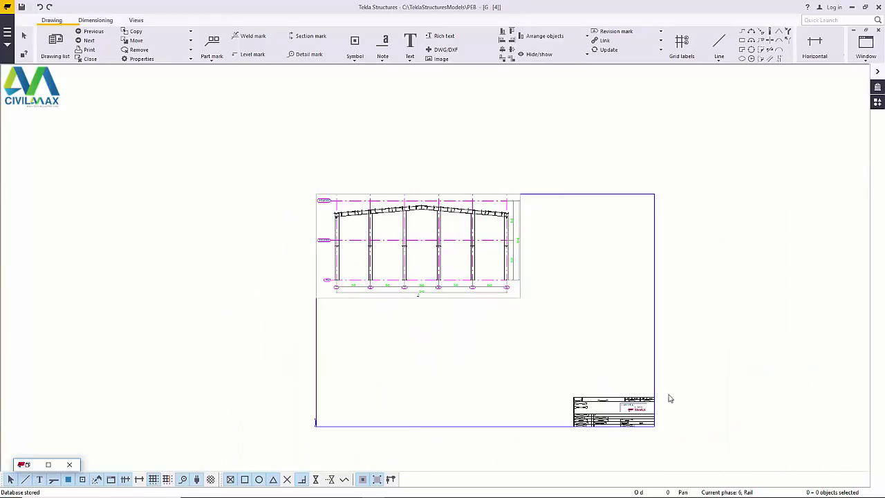
scroll(639, 408, "up", 2)
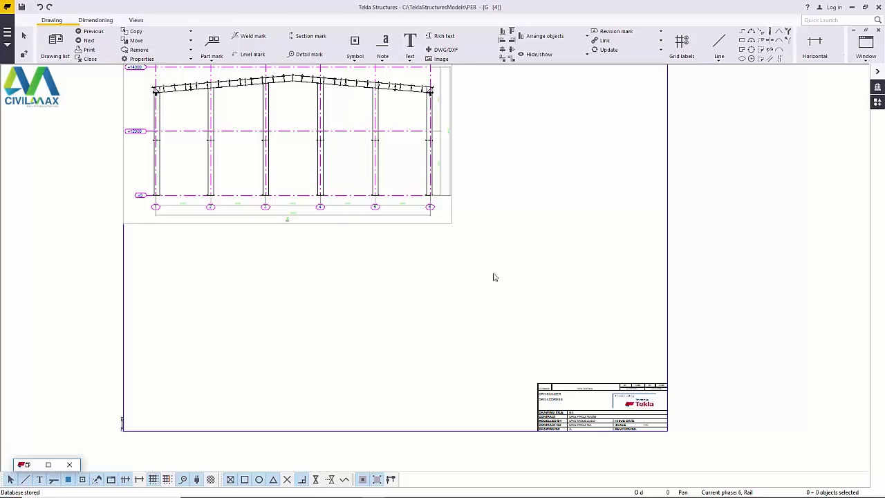
- Bring back the drawing list and compare the level plan entries +0 and +14000 with the gridline A entry
left_click(48, 464)
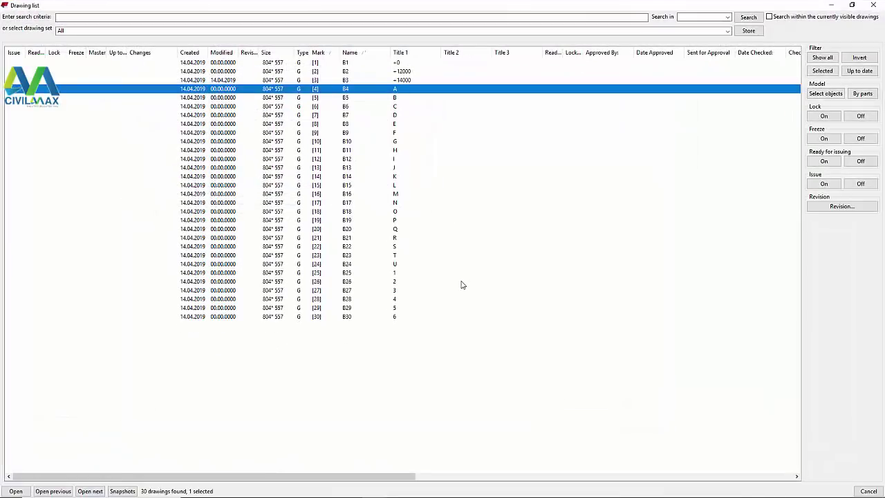
left_click(398, 64)
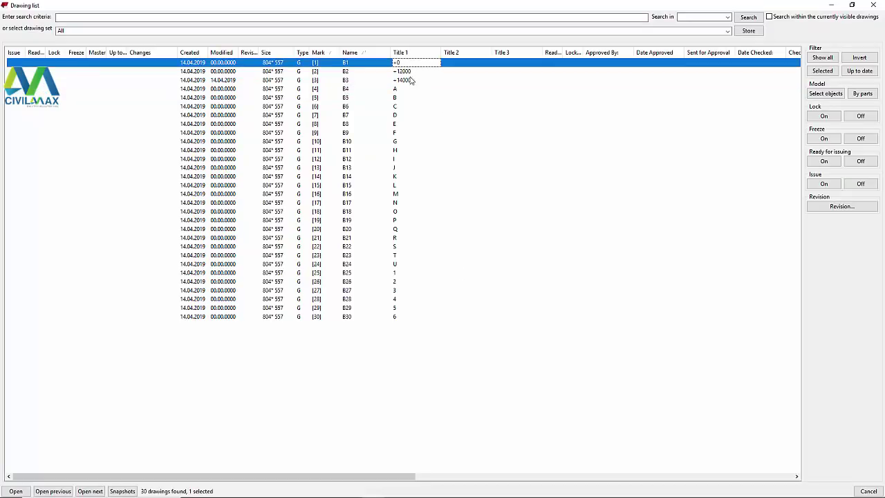
left_click(406, 81)
left_click(398, 91)
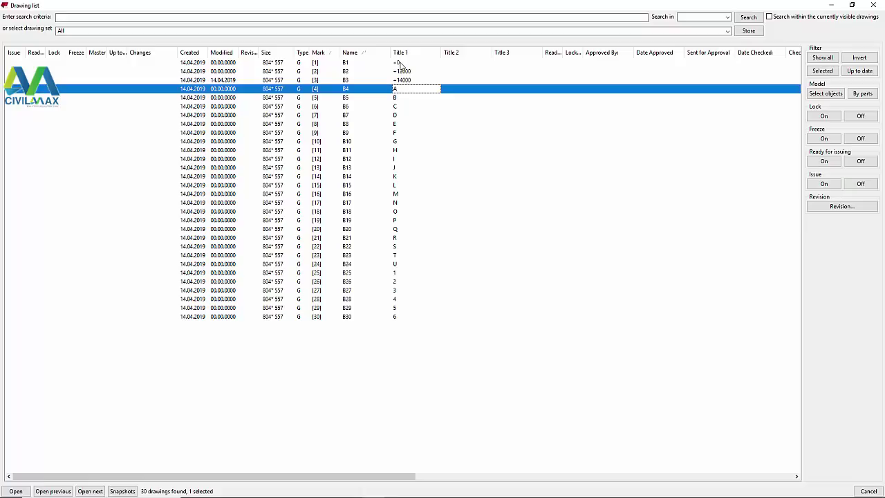
left_click(399, 62)
left_click(407, 81)
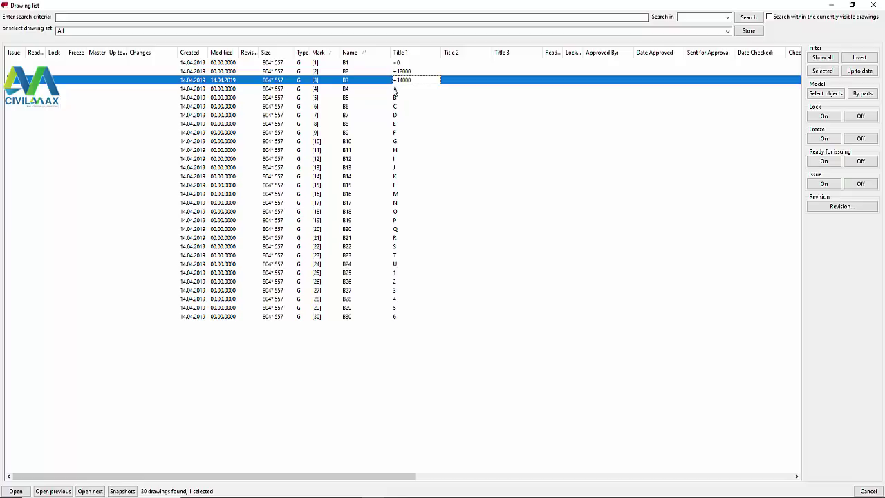
left_click(395, 90)
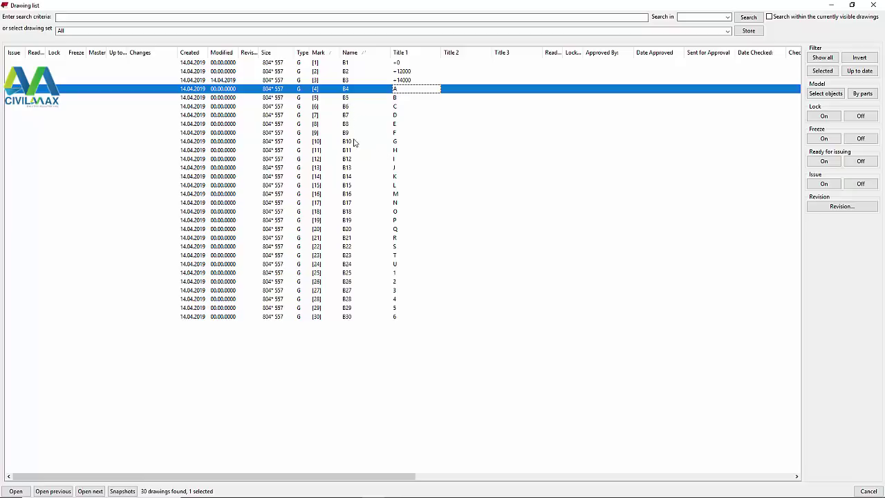
- Open drawing B5 for gridline B and view its complete frame elevation
double_click(346, 99)
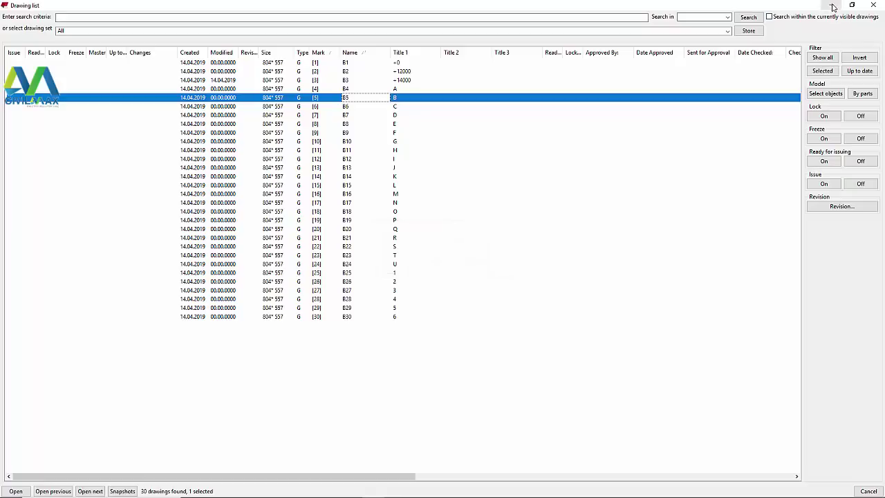
scroll(209, 95, "up", 4)
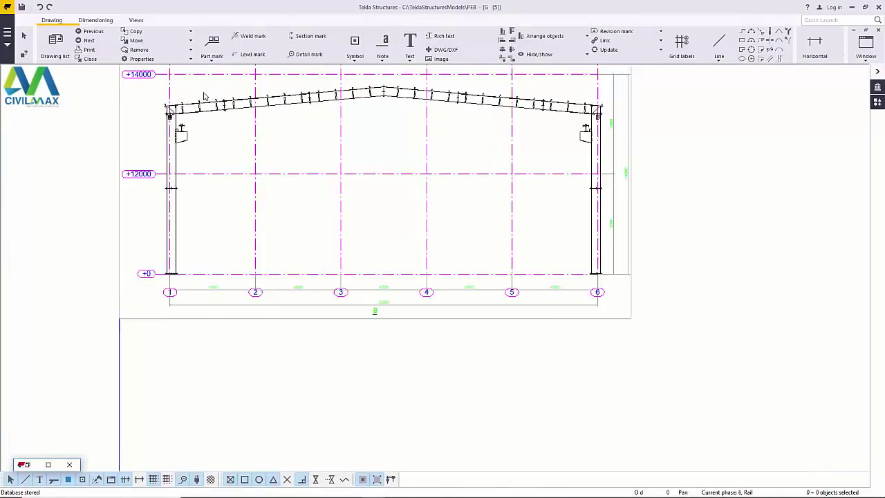
scroll(209, 96, "up", 1)
scroll(385, 302, "down", 3)
scroll(701, 196, "up", 5)
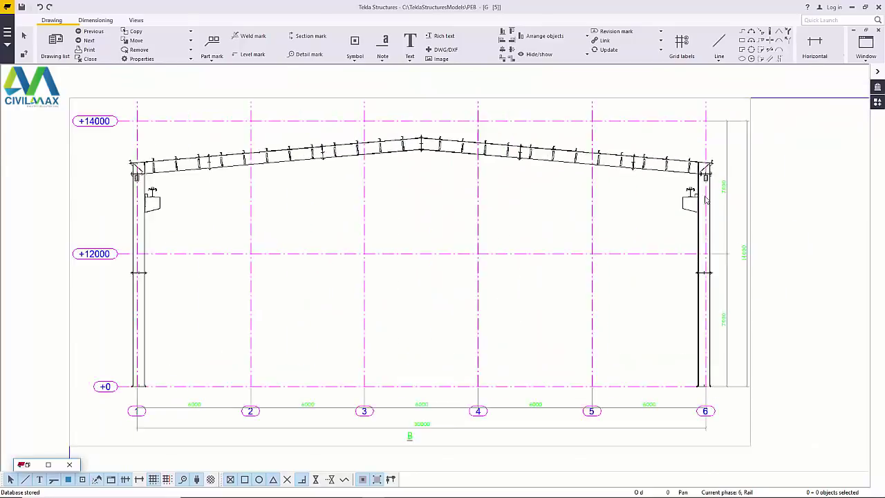
- Examine the crane bracket, runway beam and rail section beside column 6 on elevation B
scroll(700, 195, "up", 4)
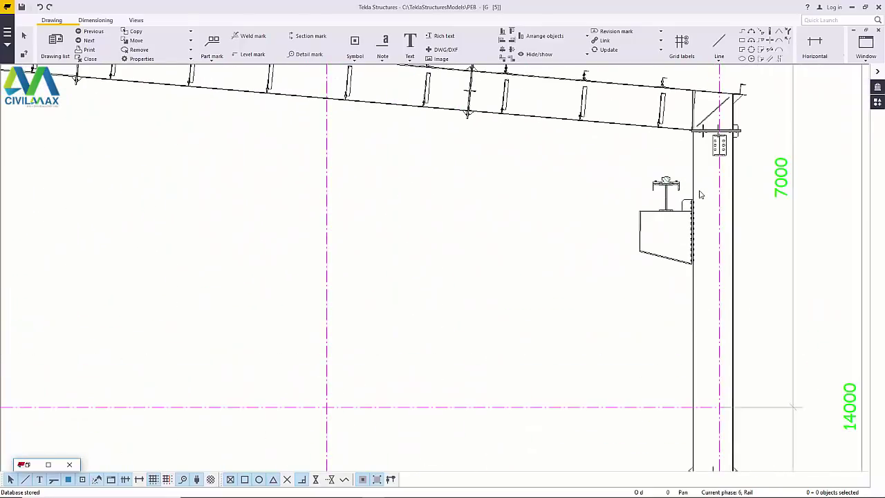
scroll(664, 189, "up", 5)
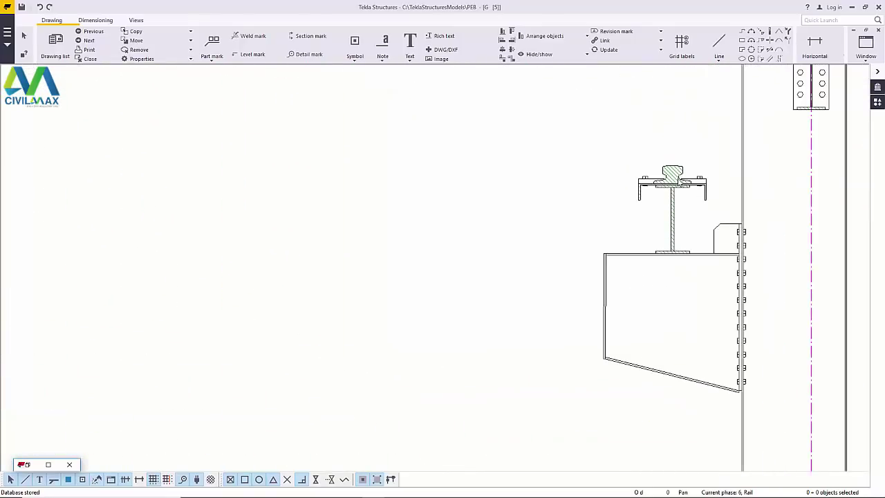
scroll(685, 181, "down", 2)
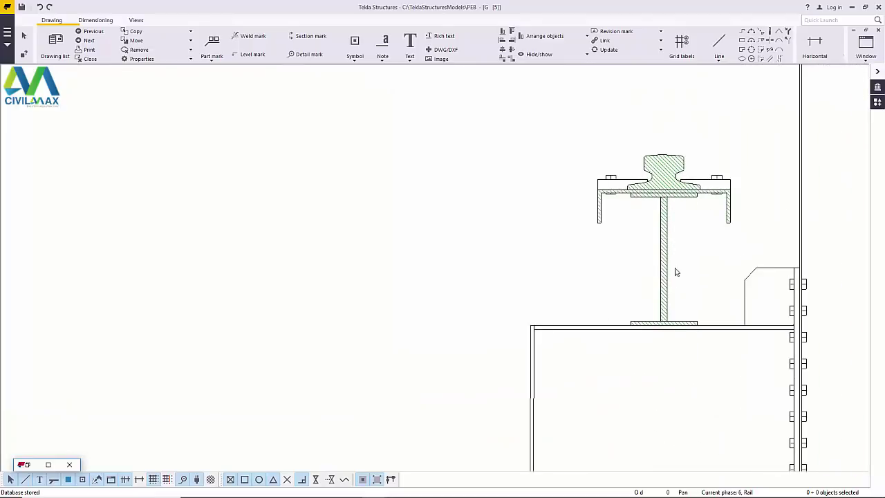
scroll(681, 286, "down", 1)
scroll(681, 286, "down", 2)
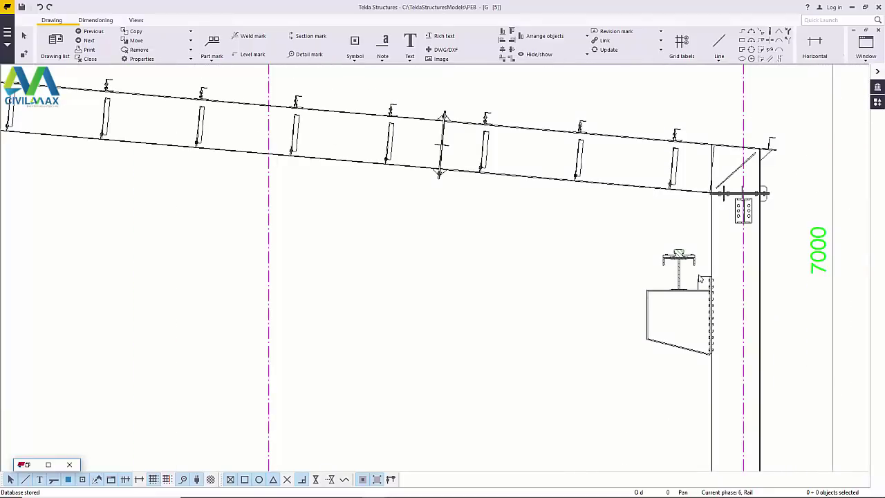
scroll(698, 282, "up", 4)
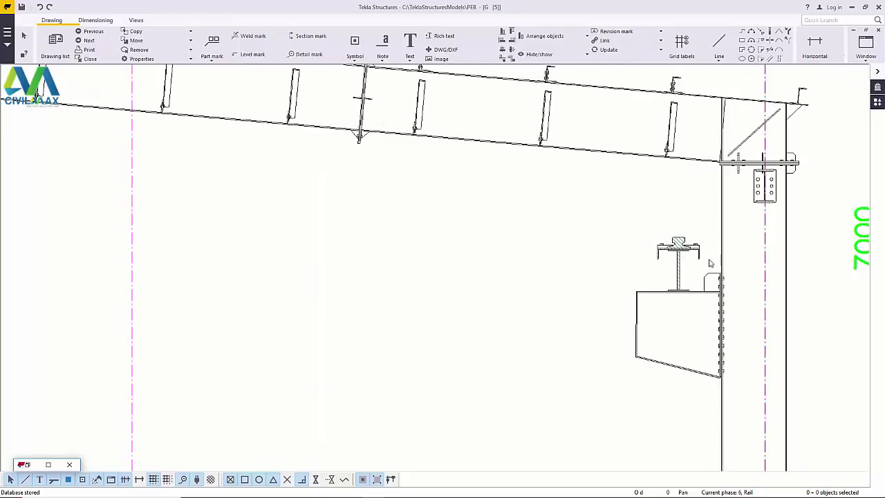
scroll(709, 263, "down", 4)
- Add a horizontal dimension between the top centres of the two crane rails beside columns 1 and 6 on elevation B
scroll(95, 256, "up", 2)
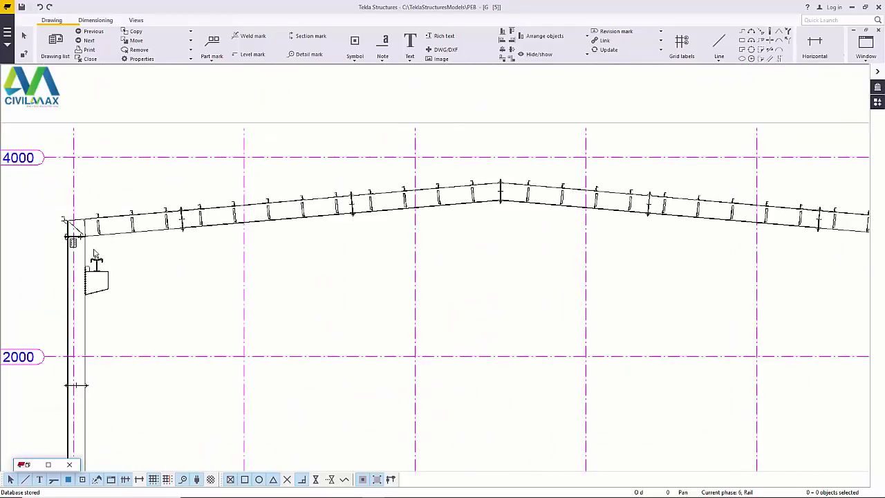
scroll(95, 256, "up", 4)
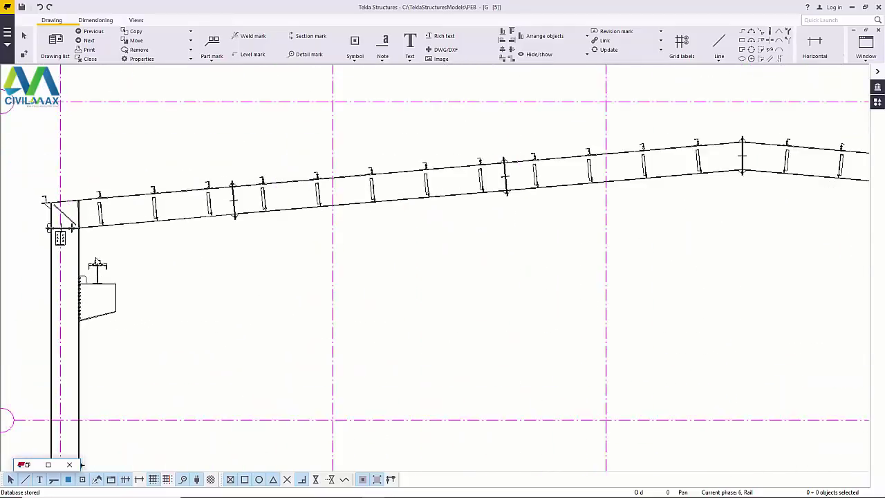
left_click(95, 20)
left_click(55, 43)
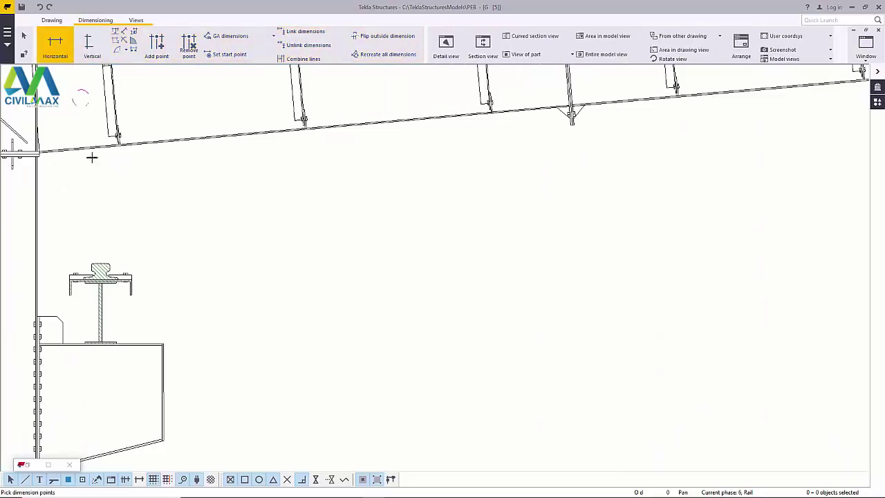
scroll(100, 268, "up", 5)
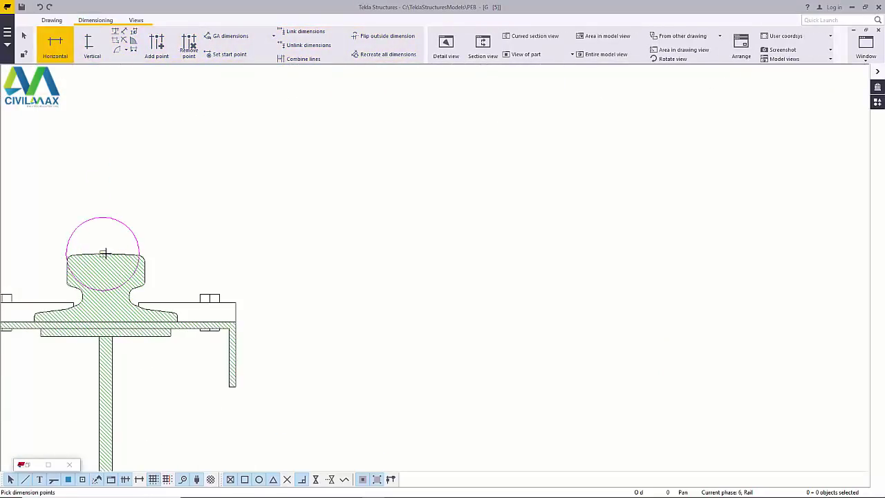
scroll(103, 253, "up", 3)
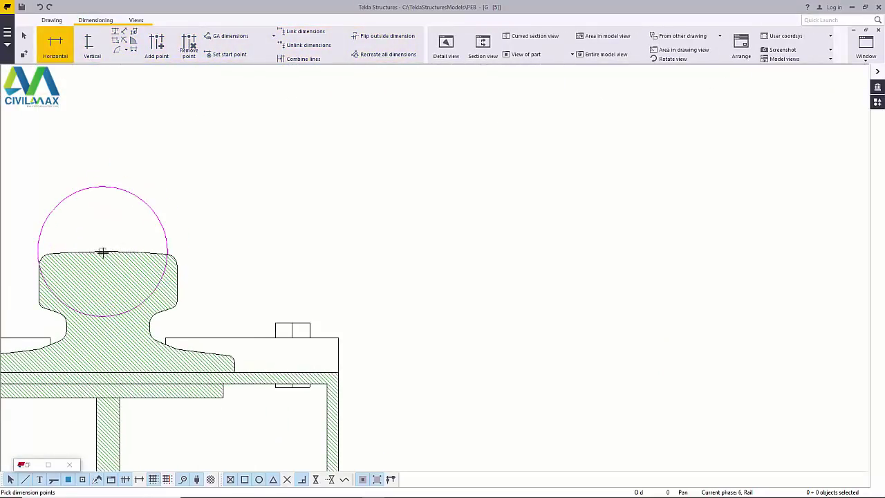
scroll(186, 263, "down", 3)
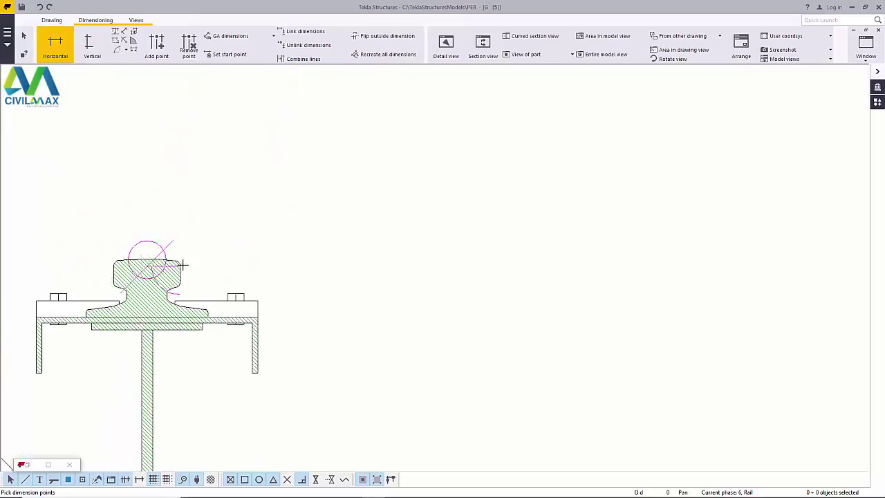
scroll(186, 264, "down", 8)
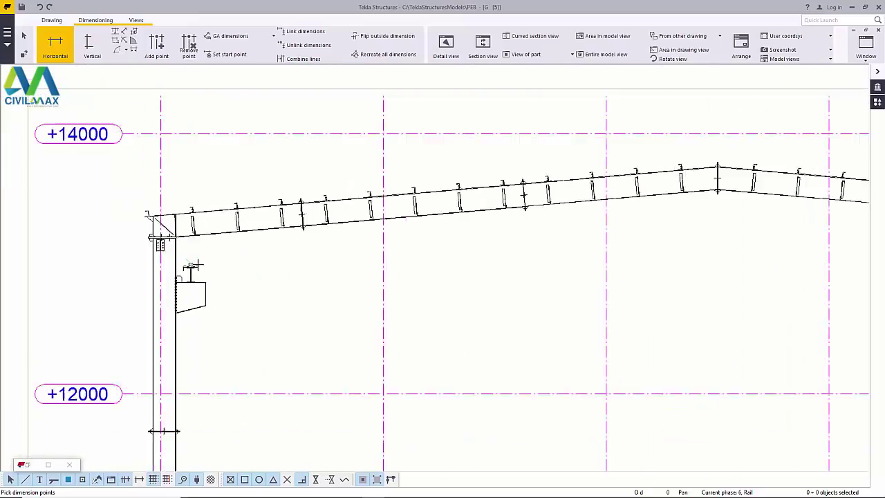
scroll(192, 265, "down", 5)
left_click(229, 294)
scroll(692, 284, "up", 10)
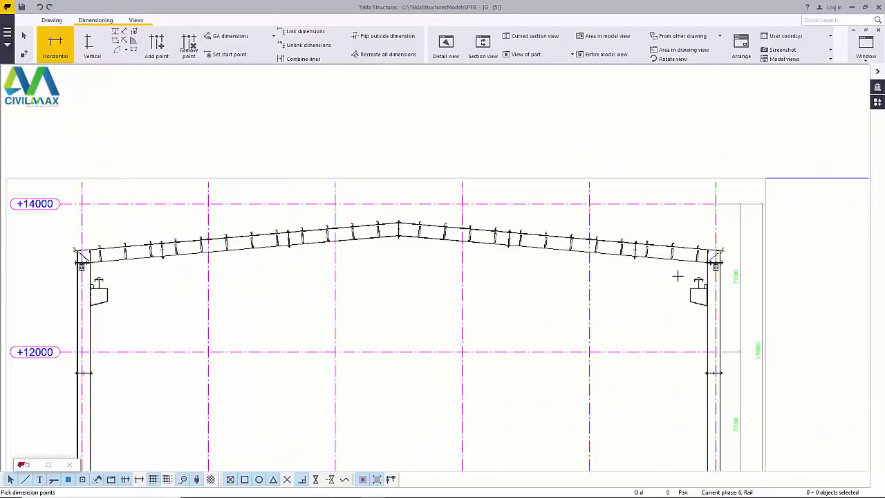
scroll(706, 278, "up", 8)
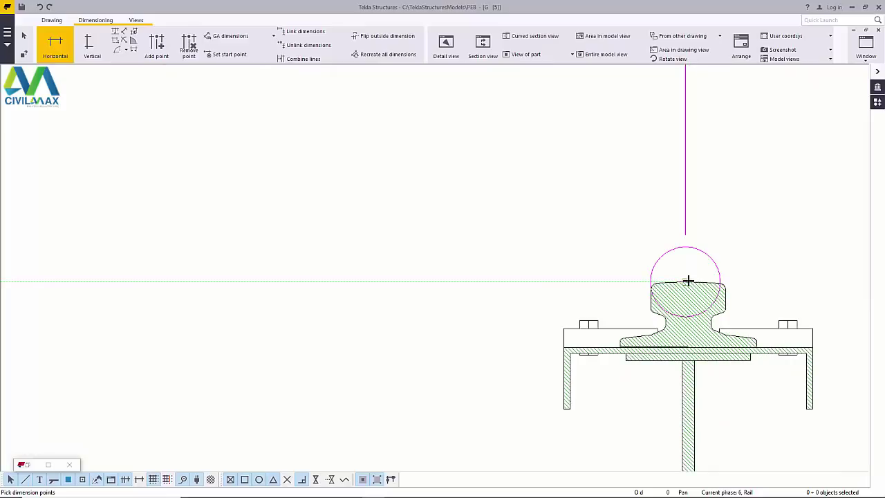
right_click(715, 223)
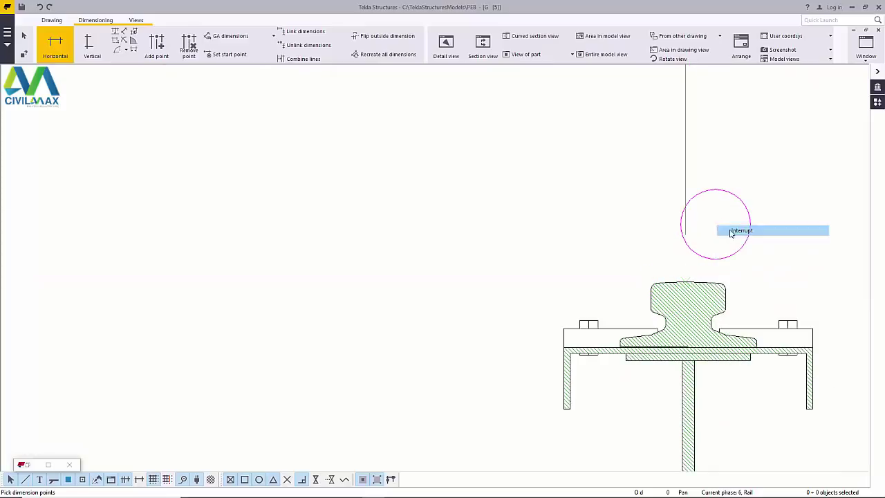
left_click(732, 232)
- Move the crane rail spacing dimension line down to the level of the crane brackets
scroll(740, 304, "down", 10)
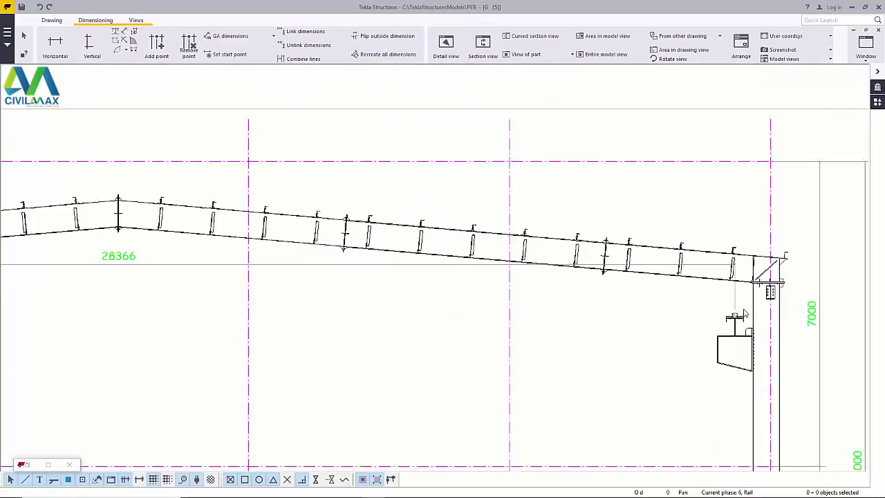
scroll(346, 302, "down", 3)
scroll(385, 258, "up", 4)
left_click(371, 266)
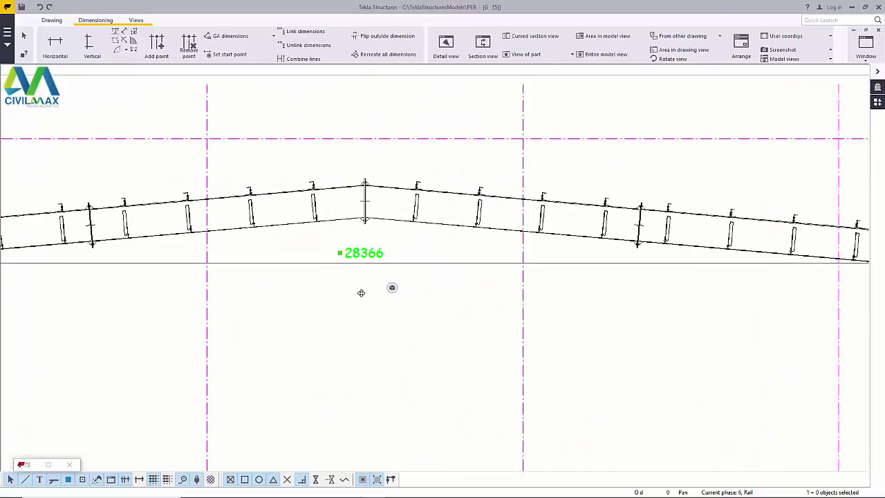
left_click_drag(361, 293, 355, 355)
left_click(332, 310)
- Move the crane rail spacing dimension line up, just above the crane rails and below the rafters
scroll(449, 310, "down", 4)
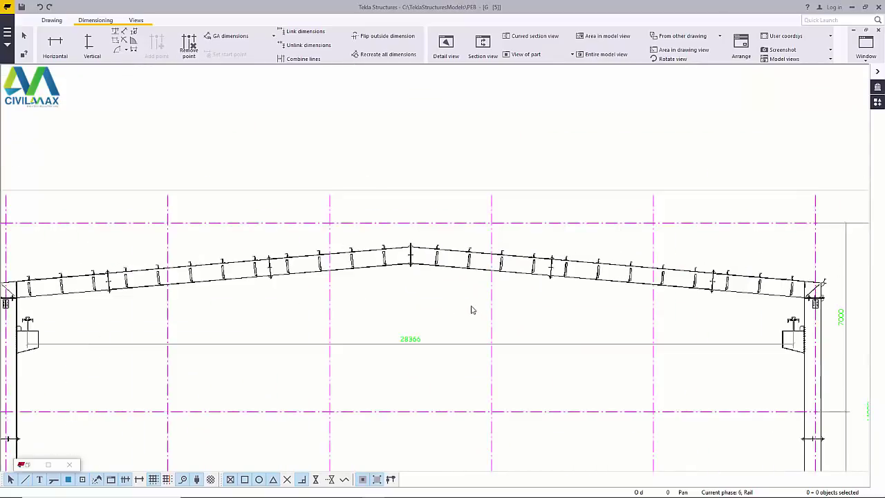
scroll(472, 310, "down", 2)
scroll(280, 309, "up", 6)
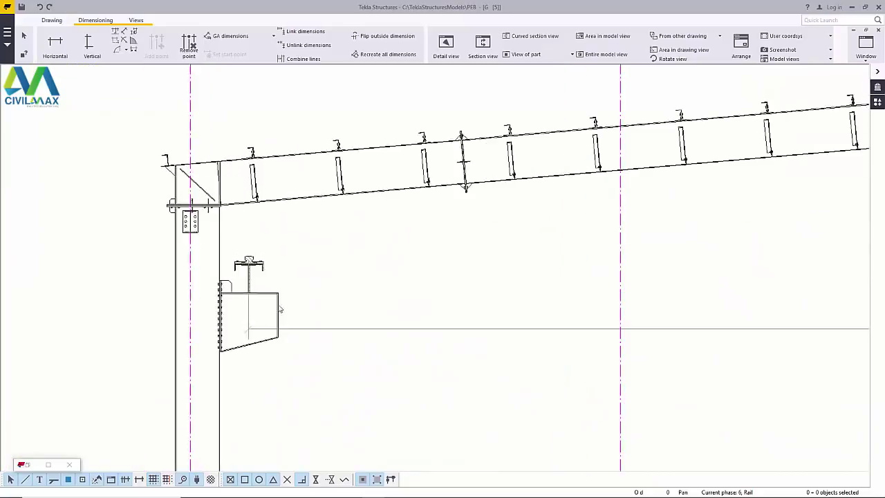
scroll(280, 309, "down", 5)
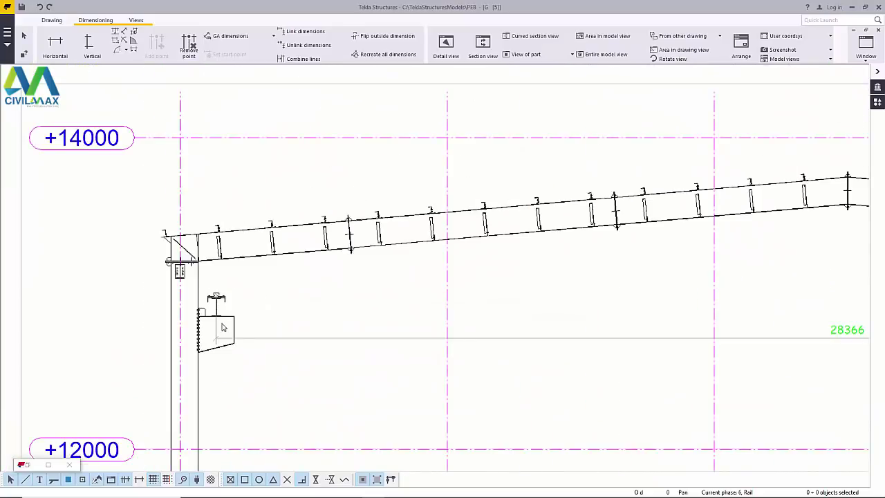
scroll(307, 336, "down", 2)
scroll(332, 338, "up", 1)
left_click(332, 338)
left_click_drag(332, 336, 324, 281)
left_click(266, 323)
- Check the crane rail dimension's placement against the whole elevation B sheet and save the drawing
scroll(263, 291, "down", 2)
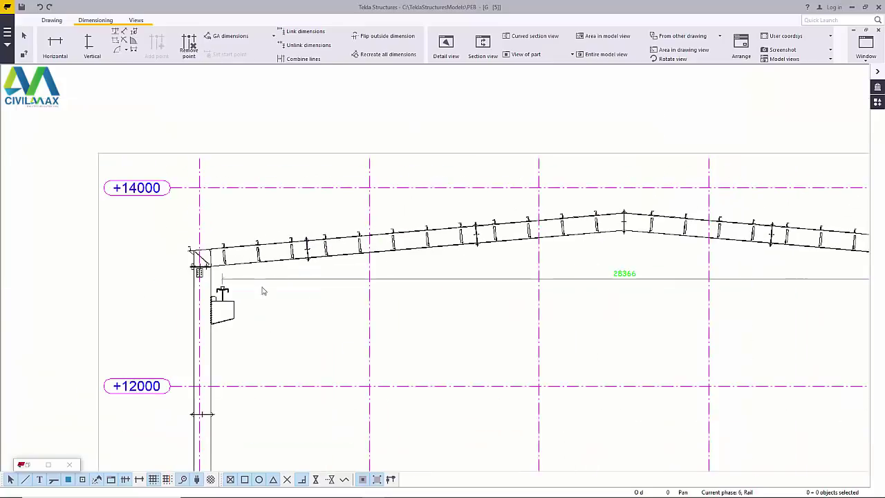
scroll(263, 291, "up", 5)
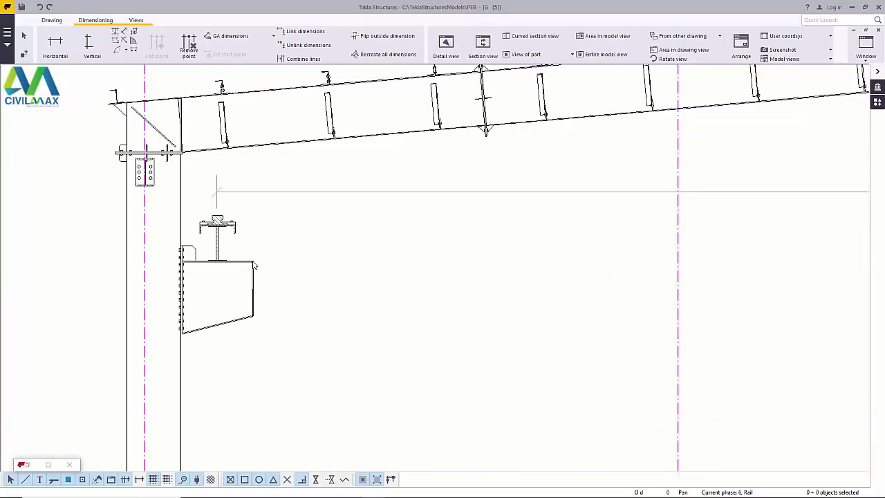
scroll(255, 265, "down", 6)
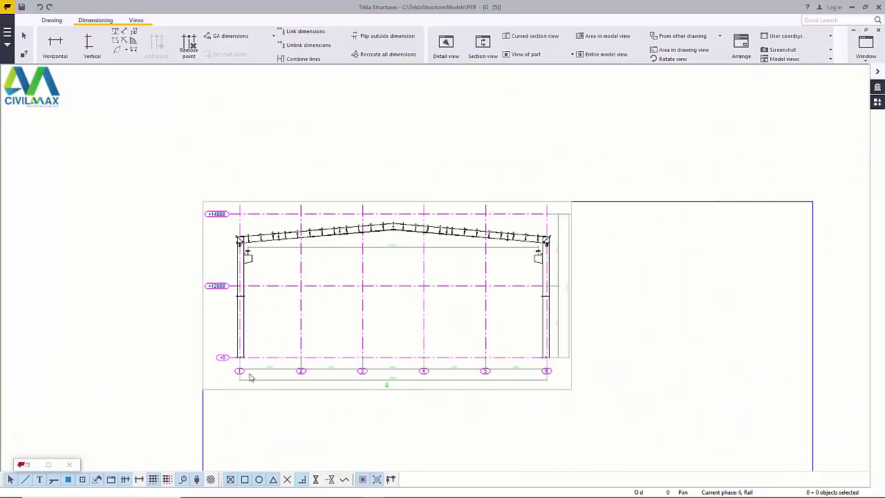
scroll(245, 315, "up", 3)
scroll(262, 352, "down", 4)
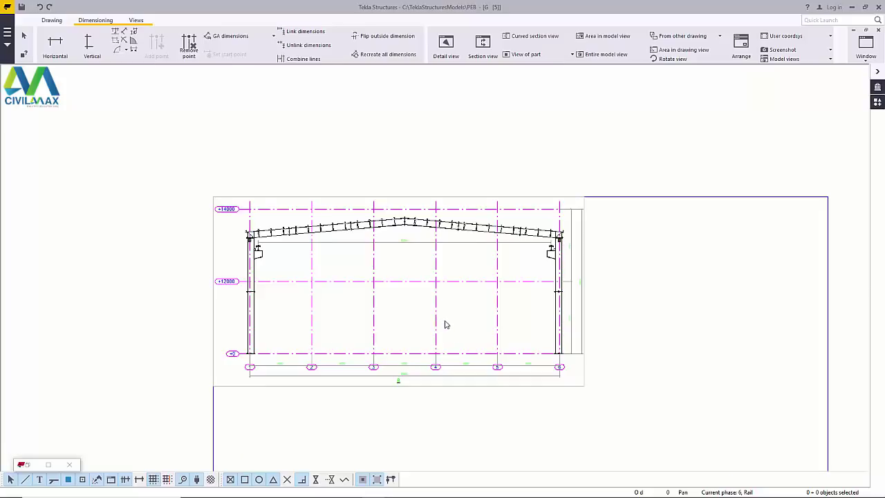
scroll(446, 325, "down", 1)
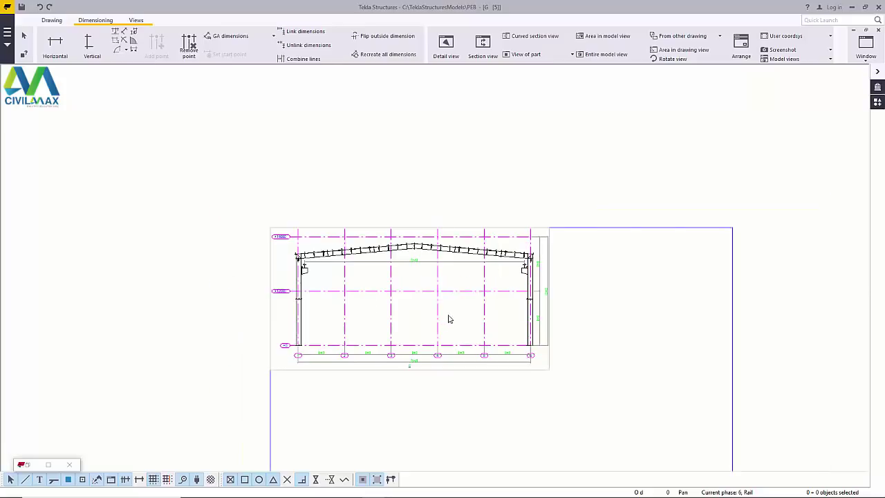
scroll(459, 324, "down", 1)
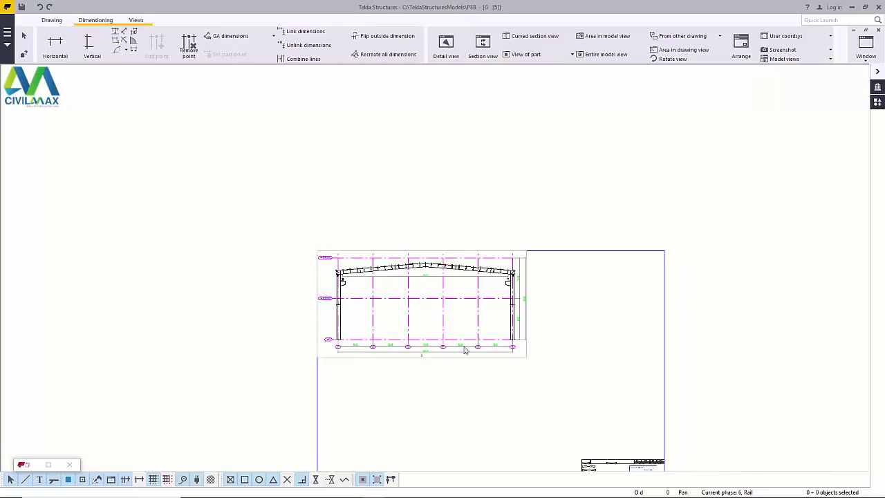
scroll(462, 338, "up", 3)
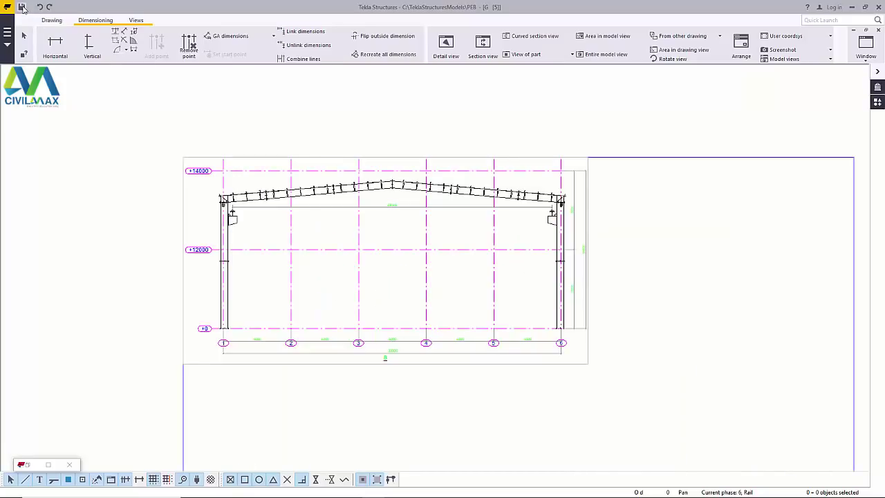
left_click(23, 8)
- Open drawing B6 for gridline C and examine the crane bracket, runway beam and rail beside column 6
left_click(50, 466)
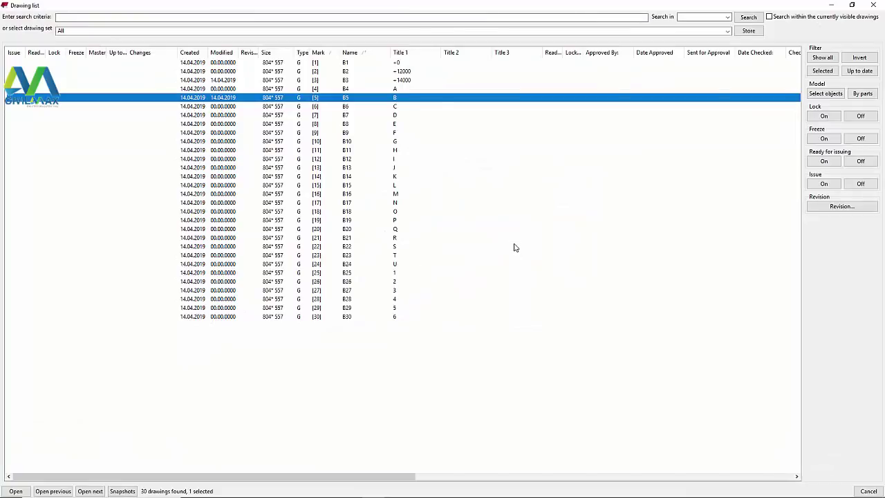
double_click(347, 108)
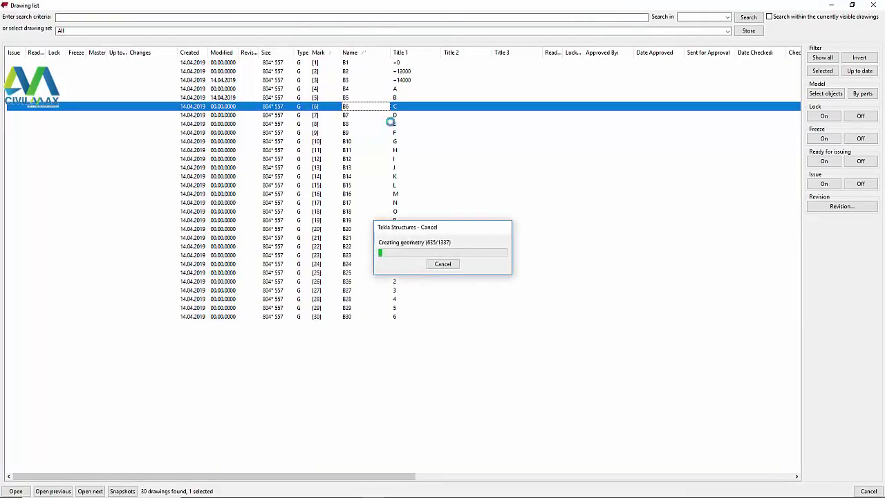
left_click(831, 6)
scroll(480, 121, "up", 8)
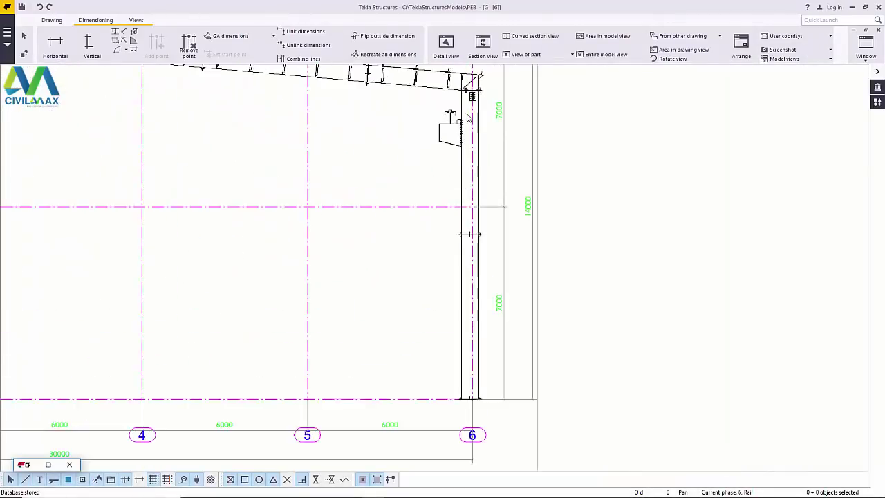
scroll(446, 114, "up", 4)
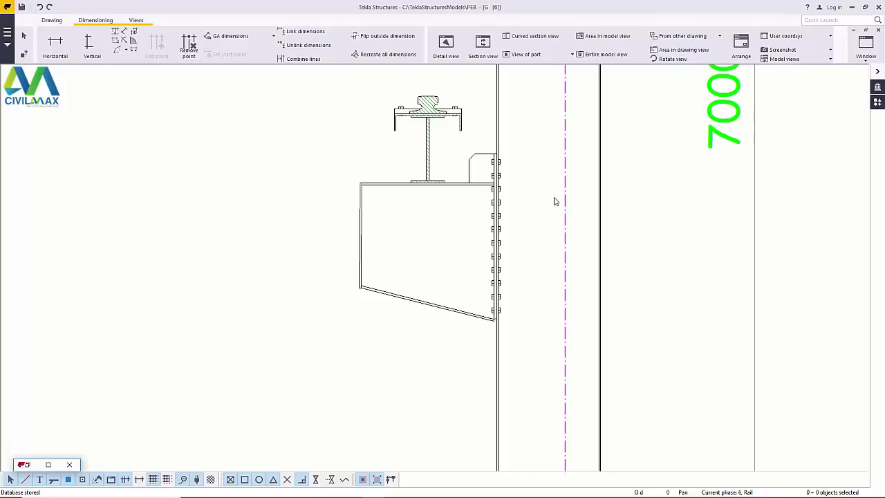
- Open drawing B25 for gridline 1 and view its complete longitudinal elevation from gridline A to U
left_click(69, 464)
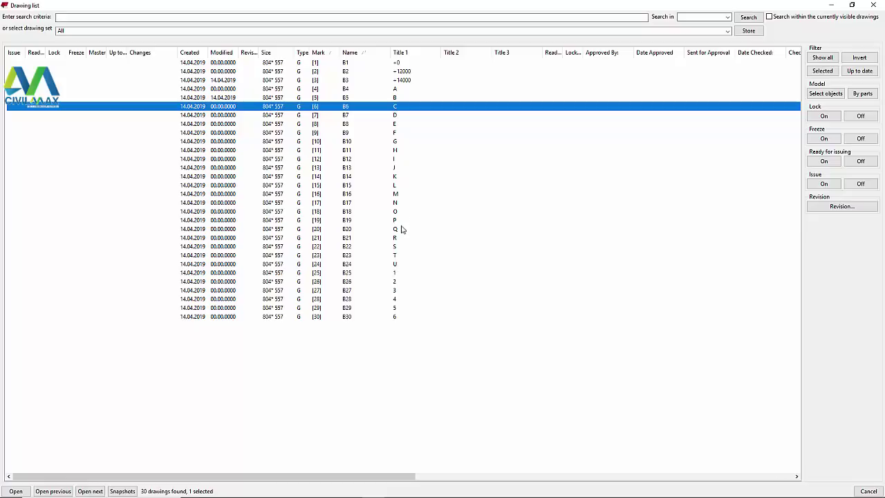
double_click(394, 275)
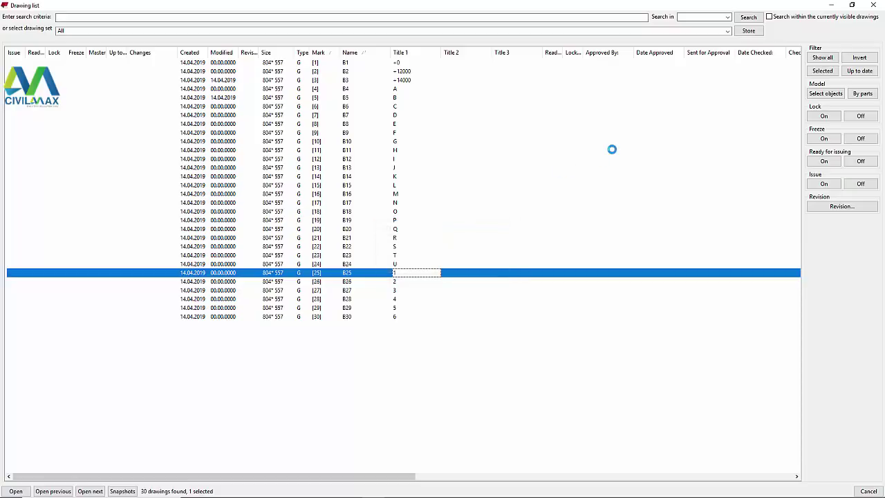
left_click(833, 7)
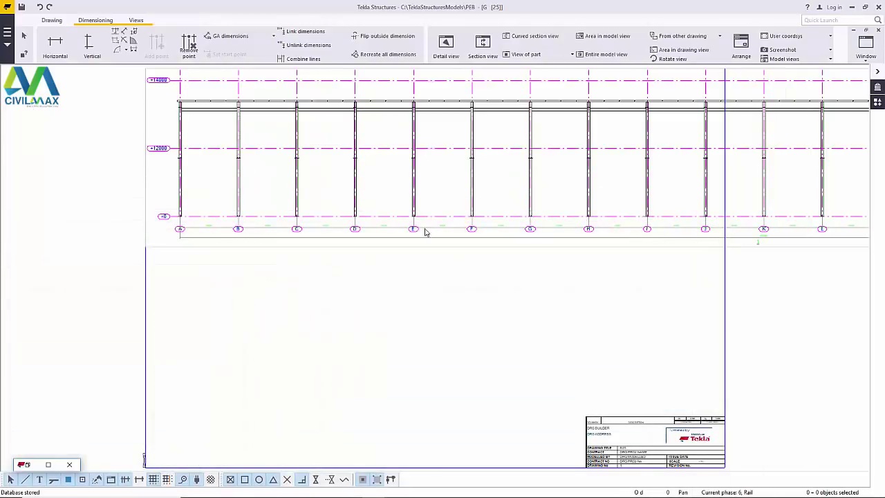
scroll(240, 112, "up", 6)
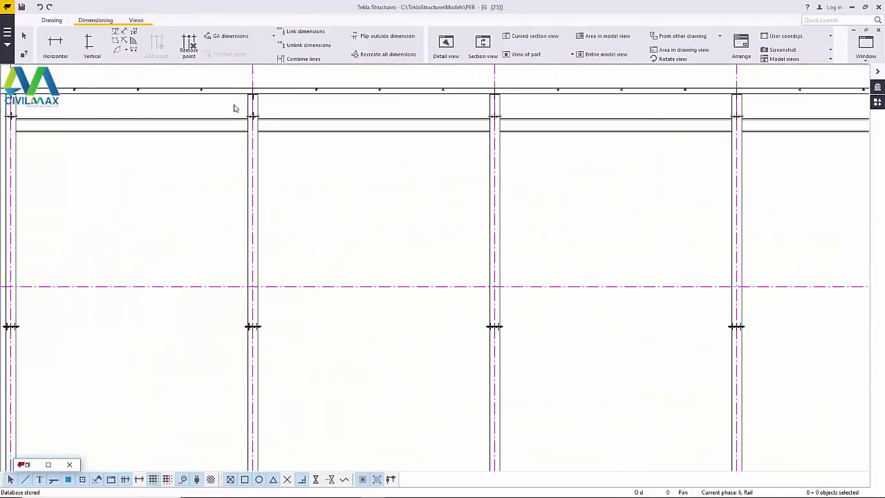
scroll(288, 201, "down", 8)
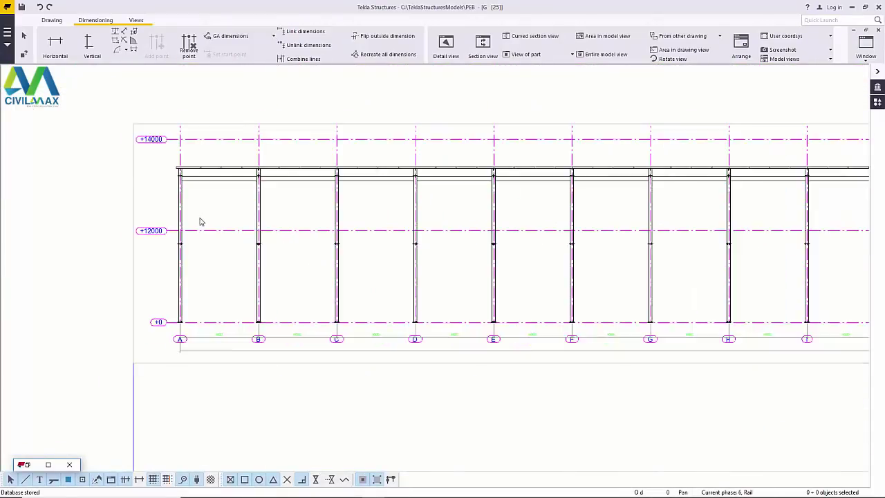
scroll(204, 222, "down", 2)
scroll(210, 223, "down", 2)
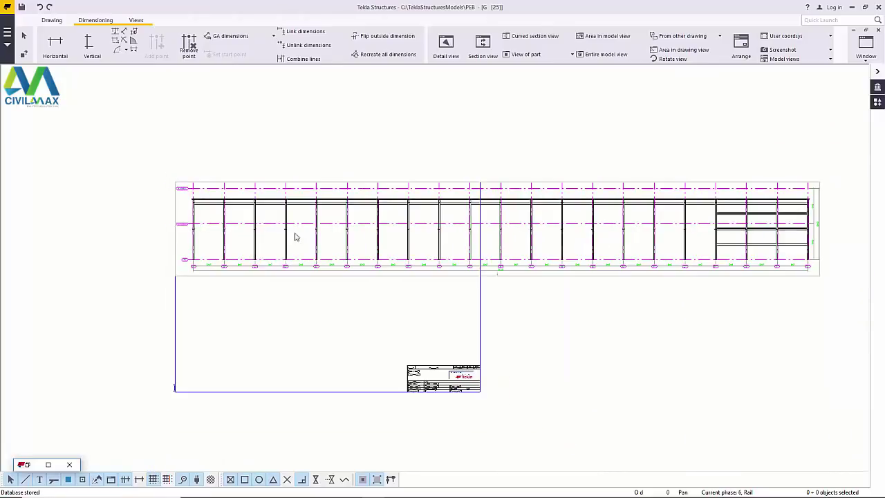
- Examine the end bays between gridlines R and U on elevation 1, including the horizontal members, bay spacing and height dimensions
scroll(822, 275, "up", 5)
scroll(818, 236, "up", 3)
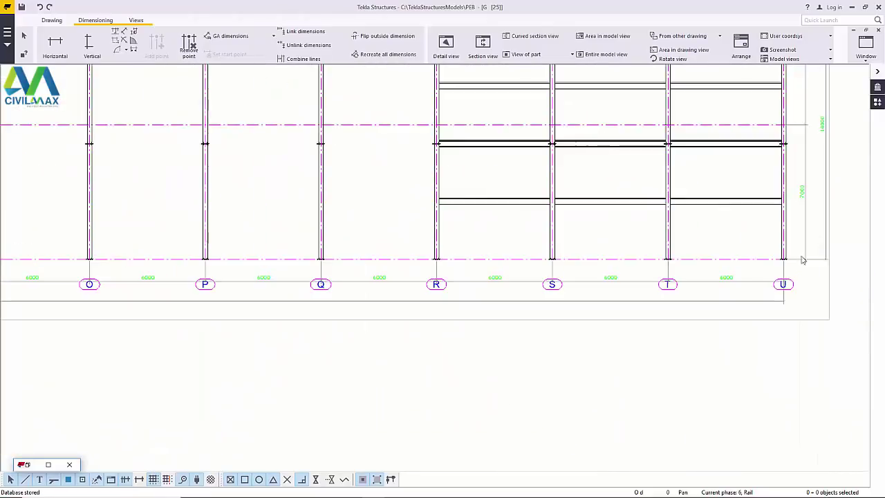
scroll(804, 258, "down", 3)
scroll(795, 221, "up", 5)
scroll(767, 163, "up", 2)
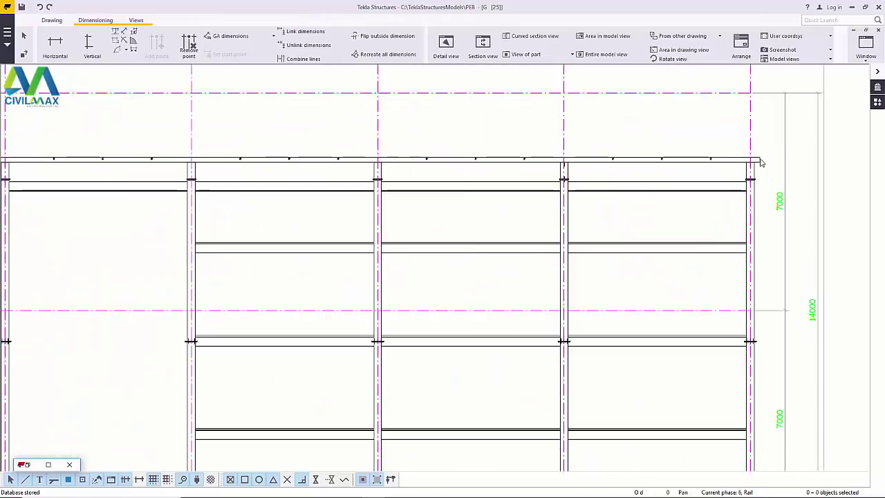
scroll(691, 277, "down", 3)
scroll(561, 377, "up", 1)
scroll(552, 374, "up", 4)
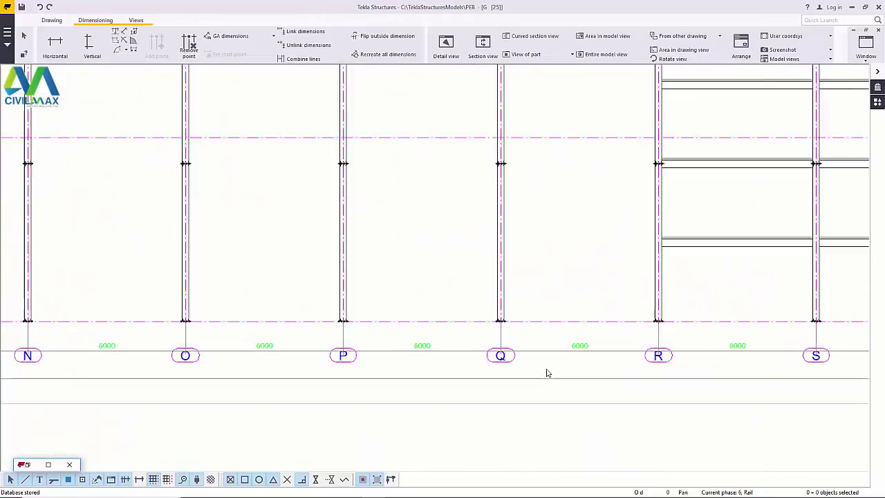
- Examine the columns, 6000 bay spacings and level marks along elevation 1 from gridline S back to gridline A
scroll(760, 359, "down", 4)
scroll(175, 355, "up", 2)
scroll(176, 355, "up", 4)
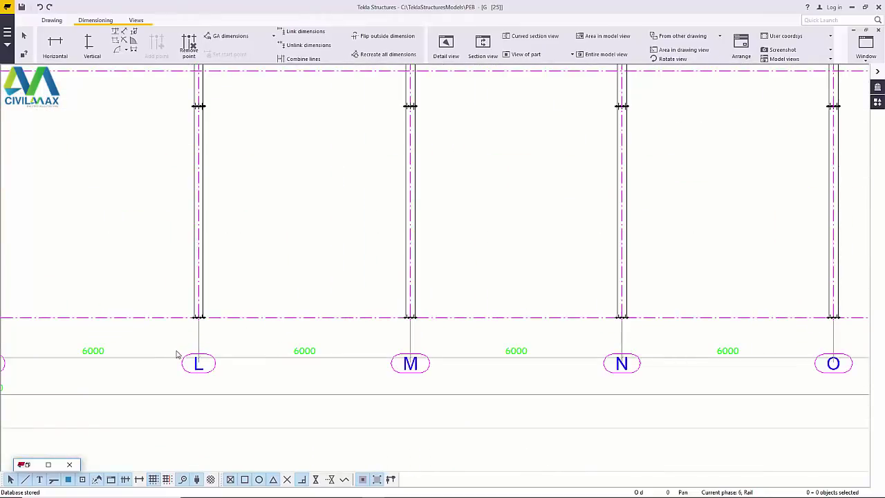
scroll(674, 374, "down", 5)
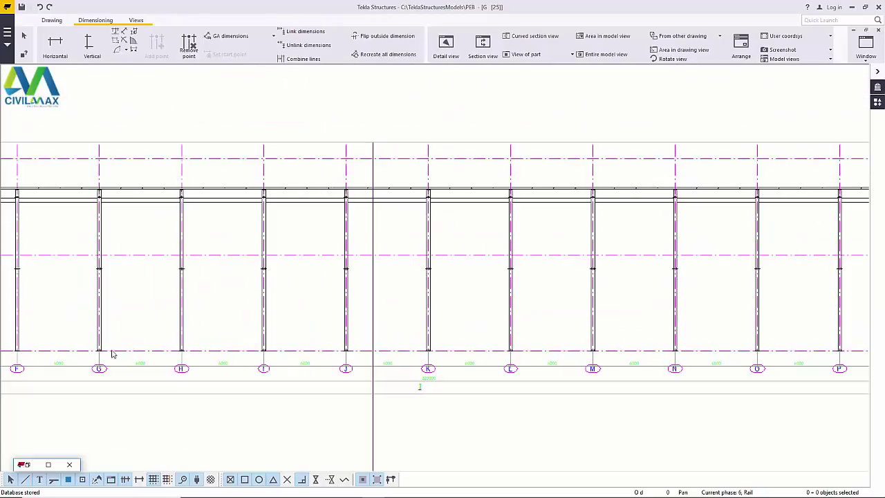
scroll(69, 361, "up", 3)
scroll(568, 289, "down", 4)
scroll(573, 291, "down", 1)
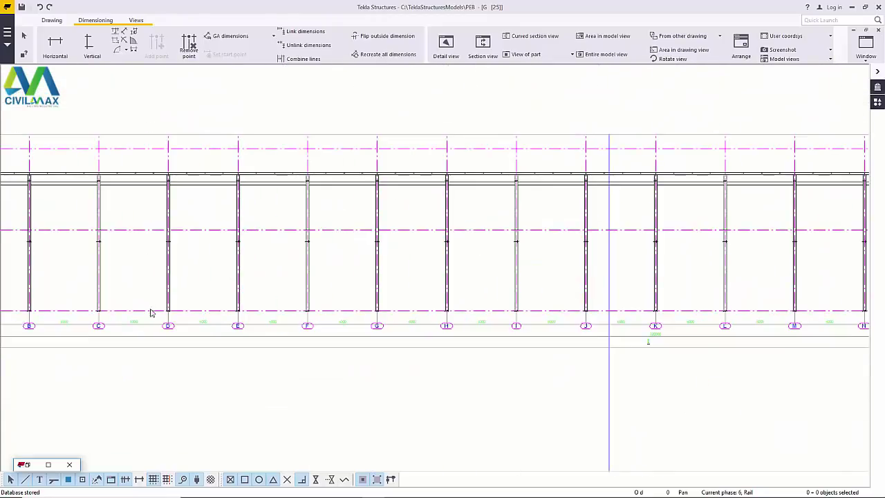
scroll(497, 301, "down", 2)
scroll(593, 295, "down", 1)
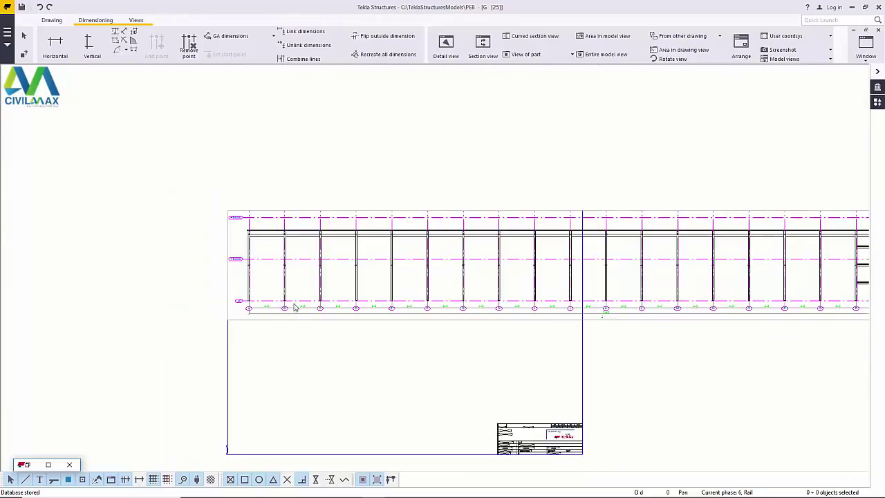
scroll(255, 310, "up", 2)
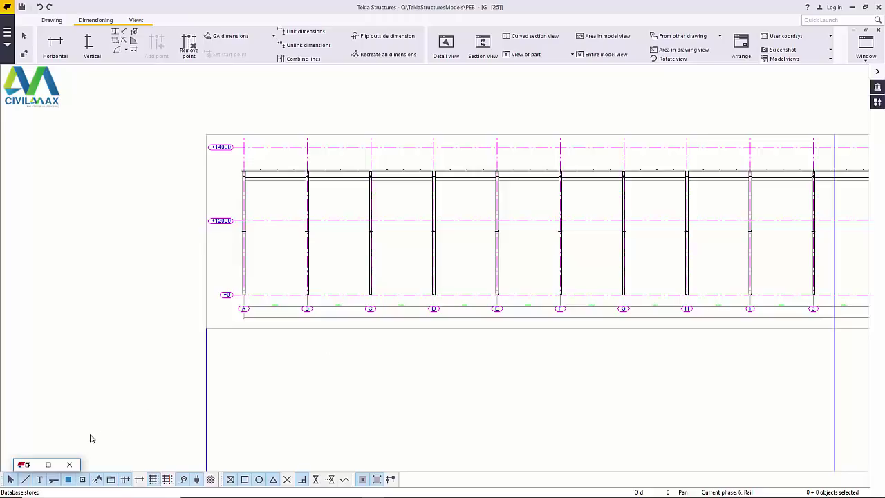
- Open drawing B26 for gridline 2 and examine a flange brace connection between the rafter and the roof purlin
left_click(48, 464)
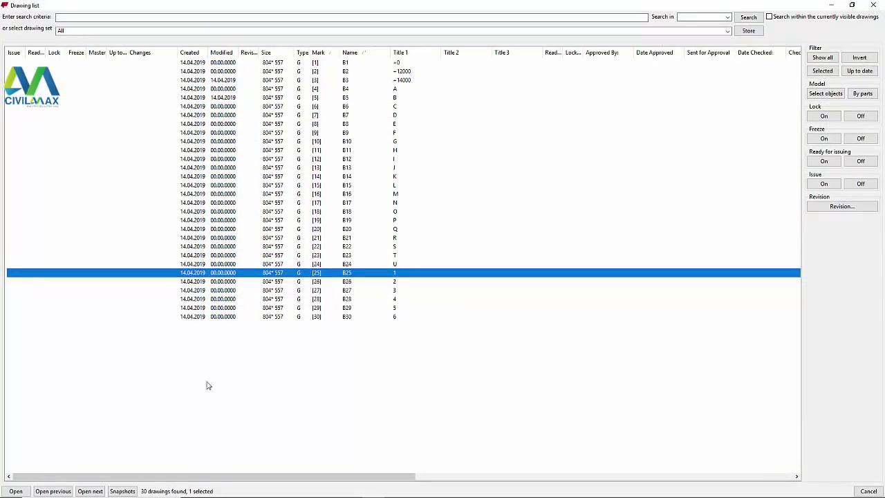
double_click(350, 285)
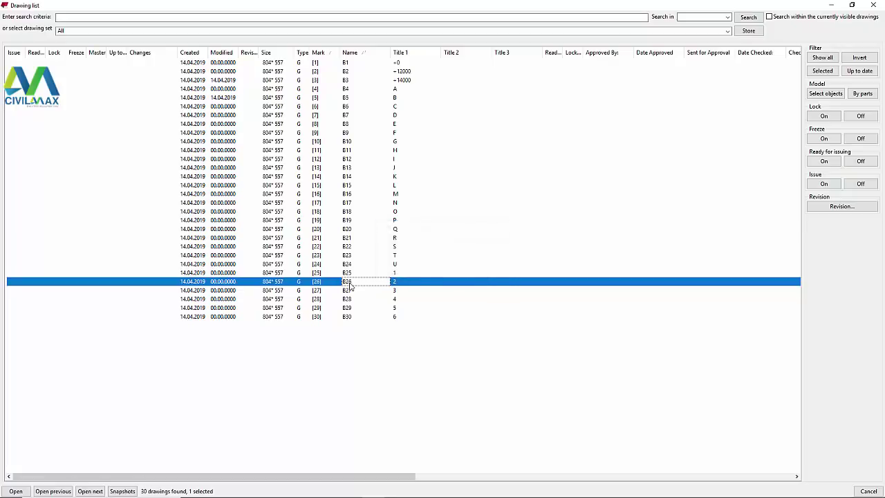
left_click(833, 8)
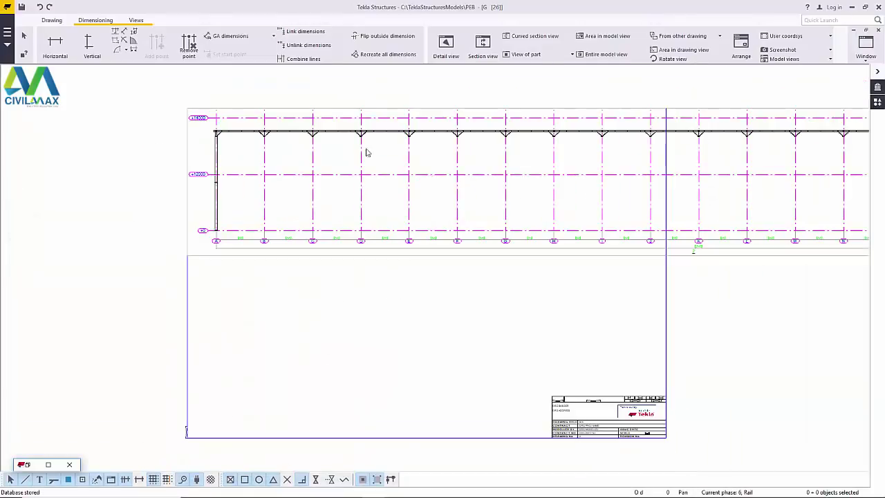
scroll(268, 129, "up", 10)
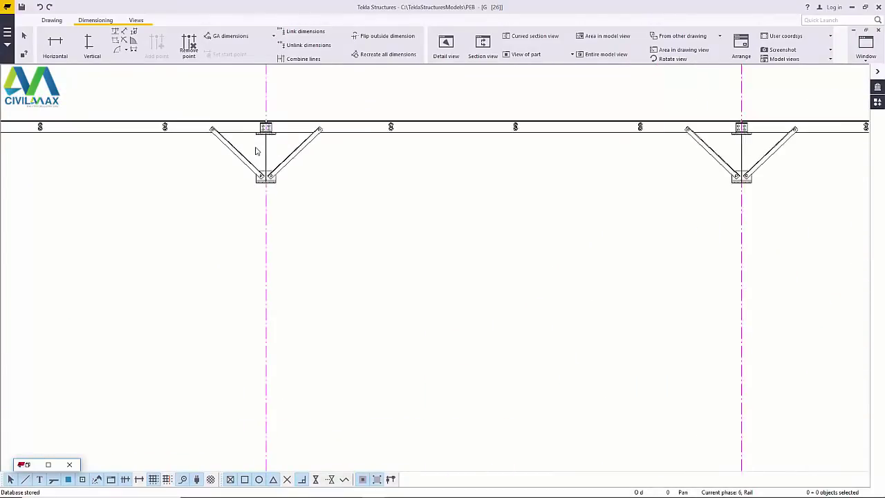
scroll(294, 124, "up", 3)
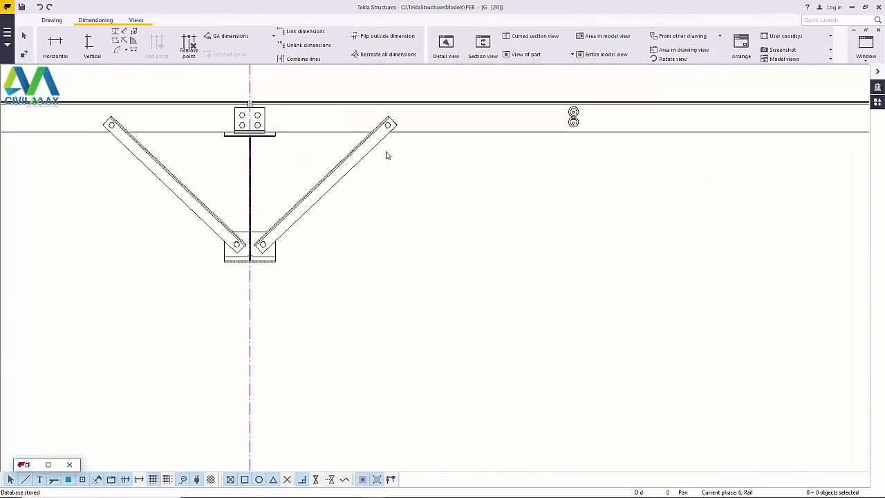
scroll(366, 154, "up", 3)
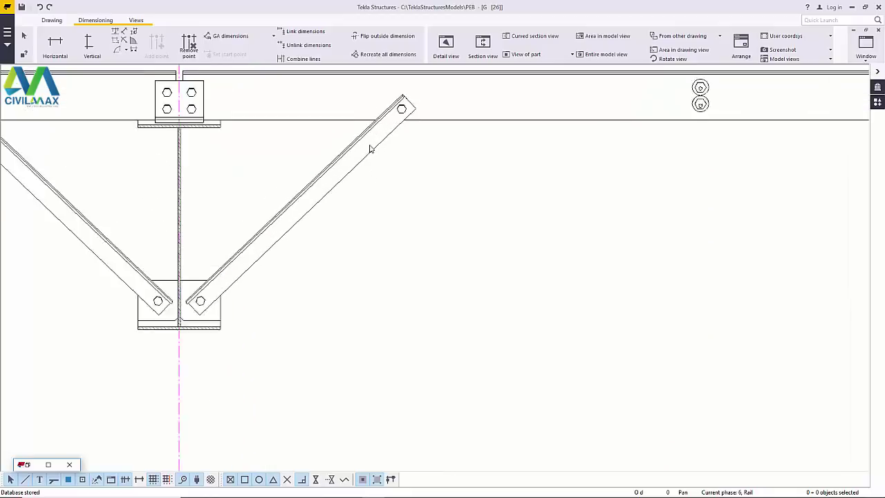
- Examine the brace bolts, purlin cleats and repeated flange braces at neighbouring gridlines along elevation 2
scroll(443, 195, "down", 5)
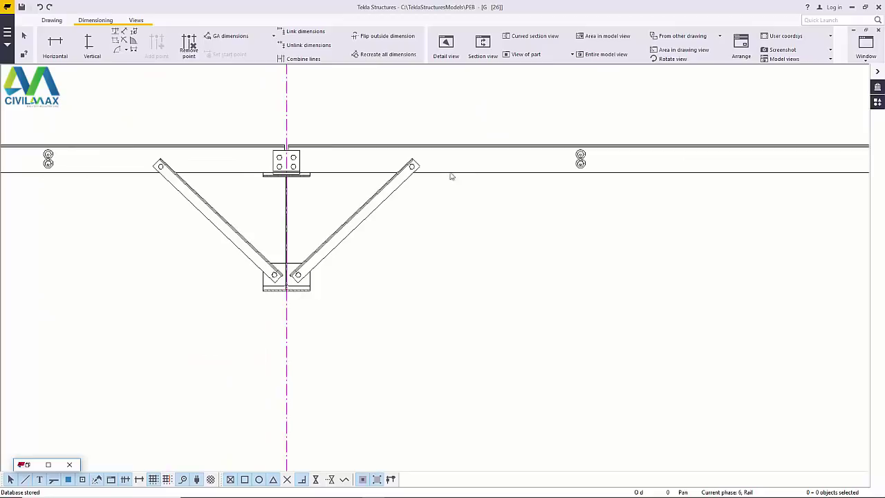
scroll(318, 237, "down", 5)
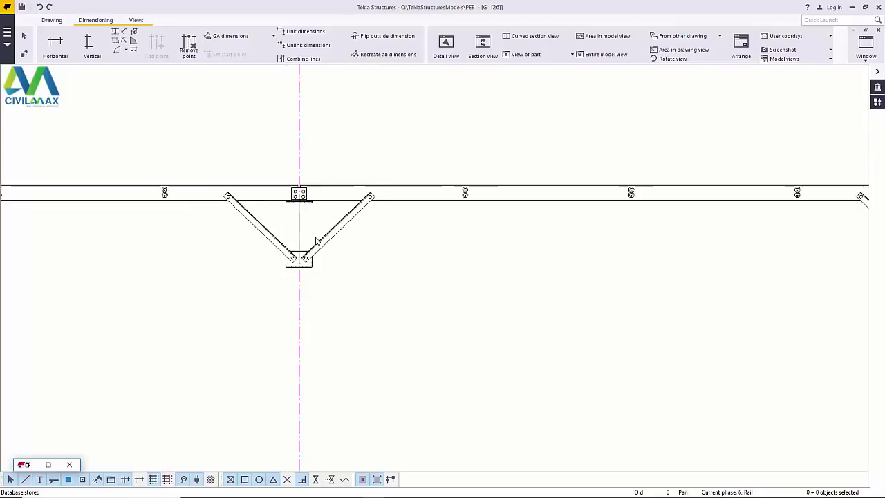
scroll(671, 220, "up", 6)
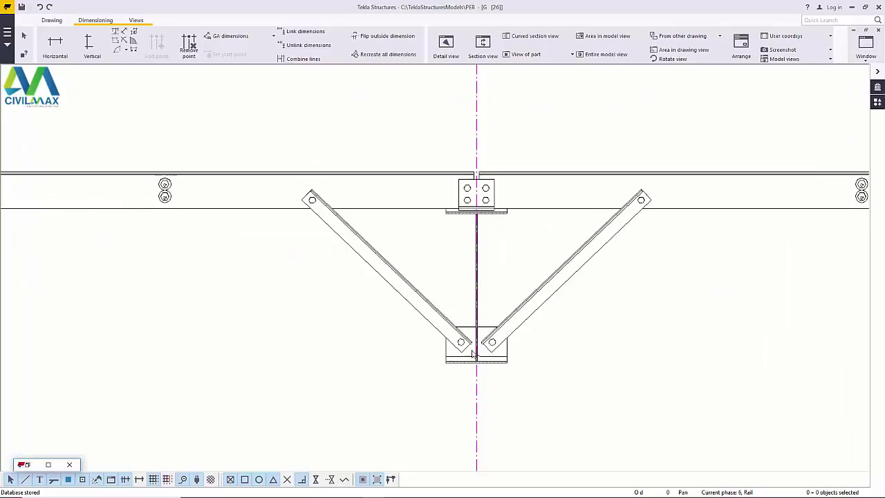
scroll(515, 283, "down", 6)
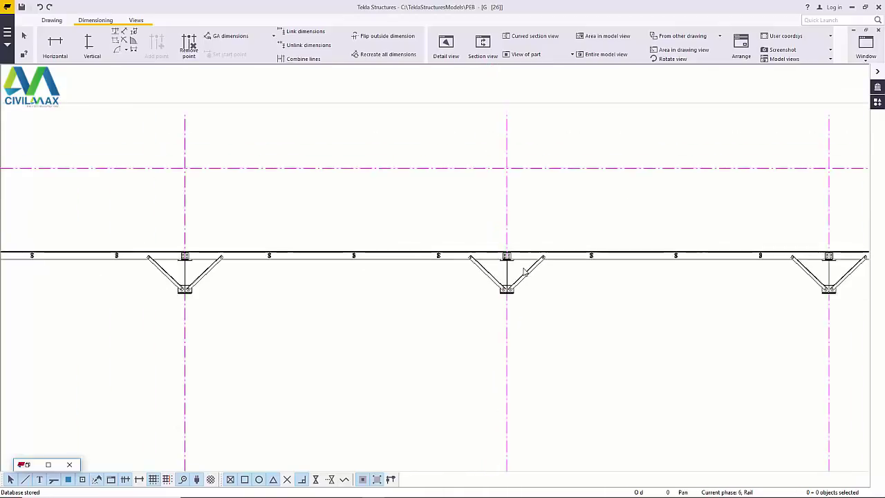
scroll(525, 271, "down", 3)
scroll(524, 275, "up", 2)
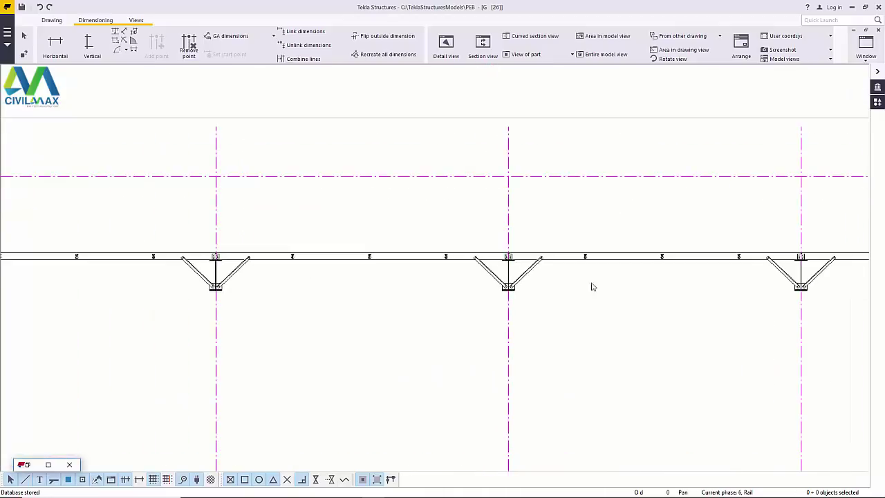
scroll(526, 280, "up", 5)
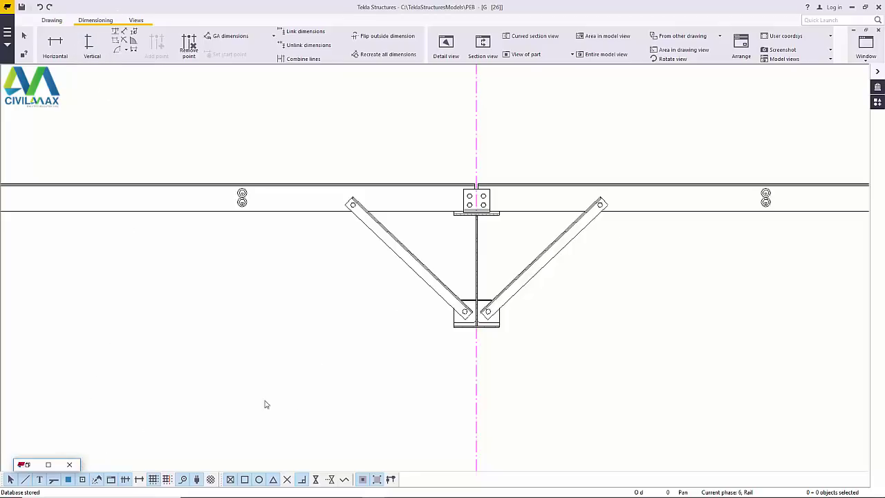
- Save and close drawing B26 together with the drawing list, and save the 3D model
left_click(22, 8)
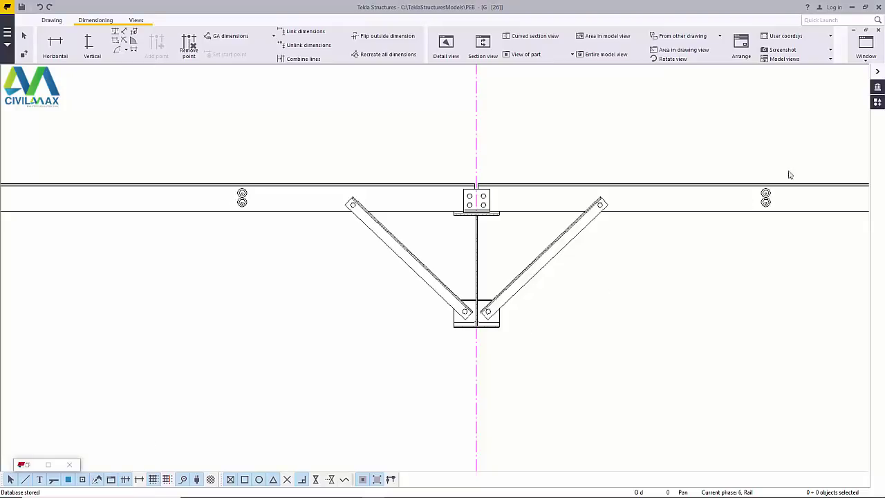
left_click(878, 31)
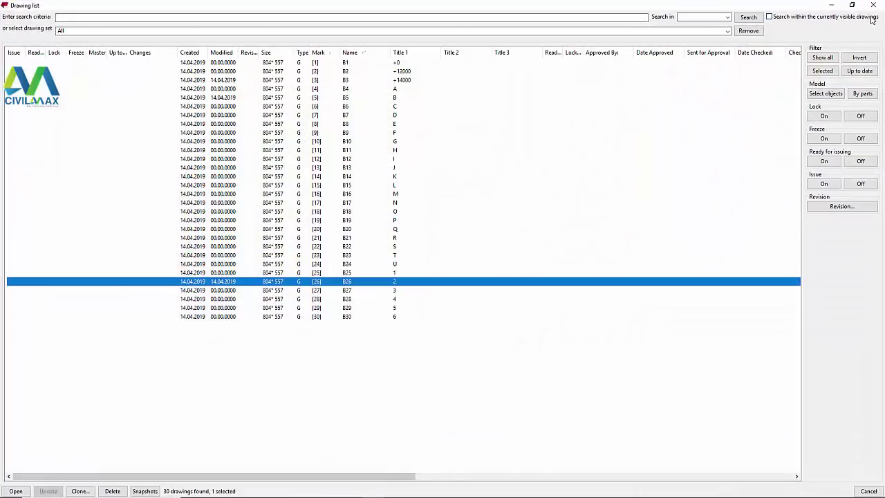
left_click(874, 5)
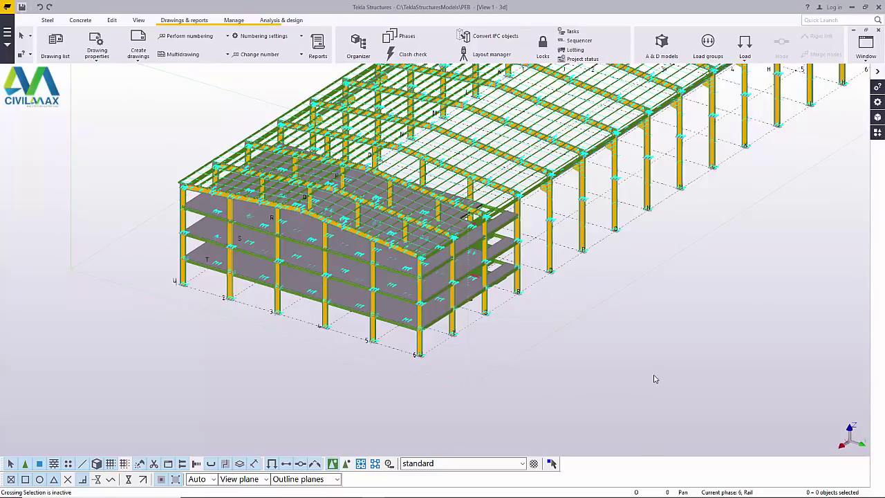
key("ctrl+s")
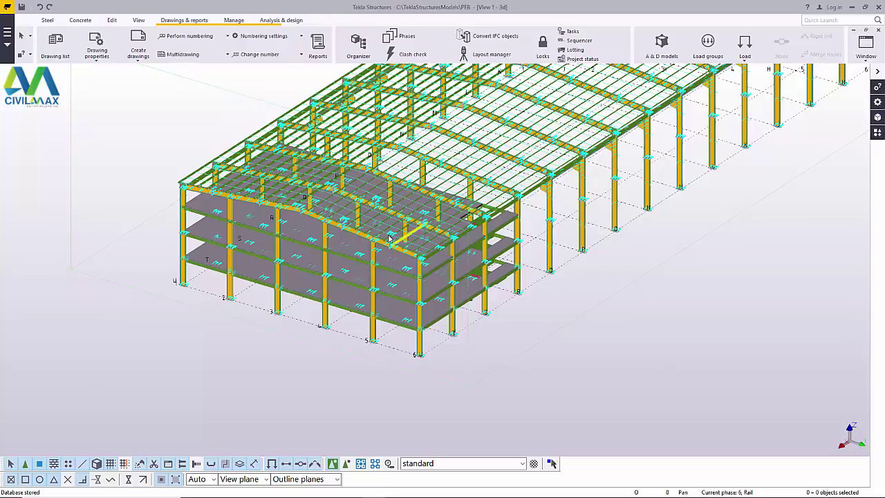
scroll(389, 239, "up", 2)
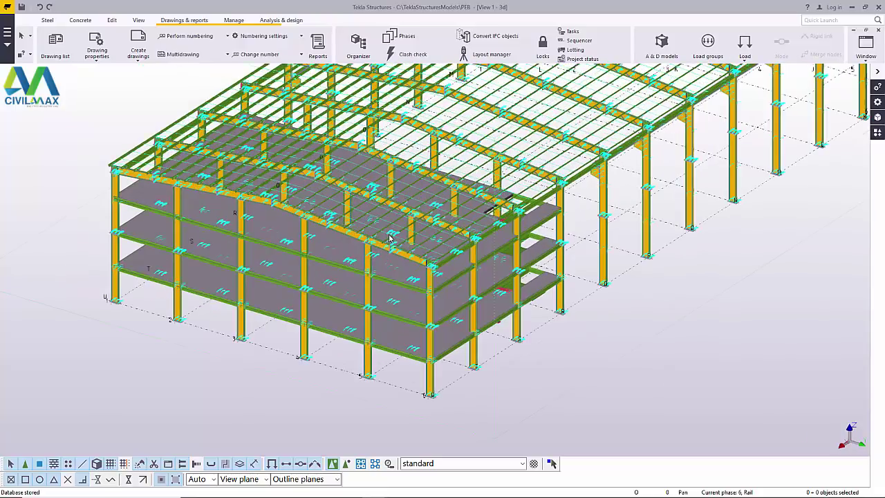